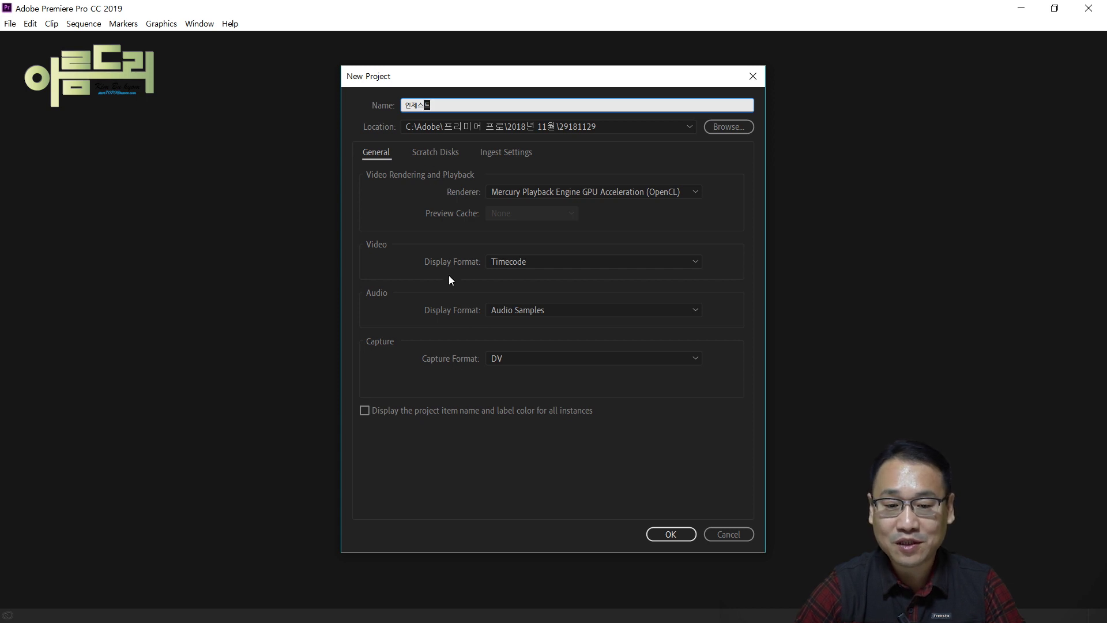
- Enable Ingest in the new project's ingest settings
click(437, 157)
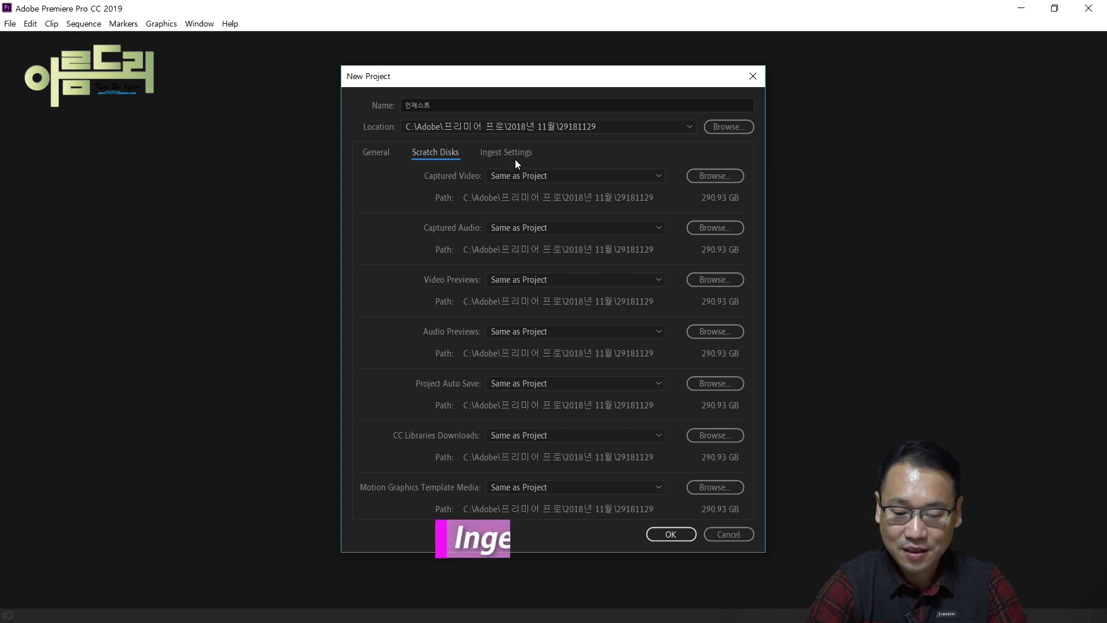
key(super+plus)
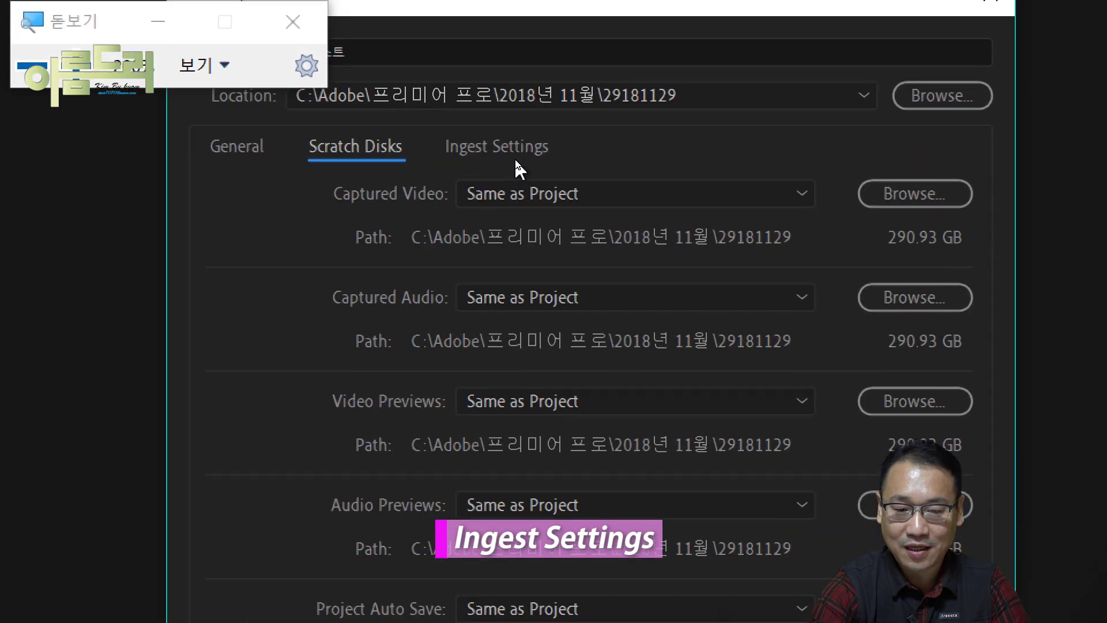
click(518, 151)
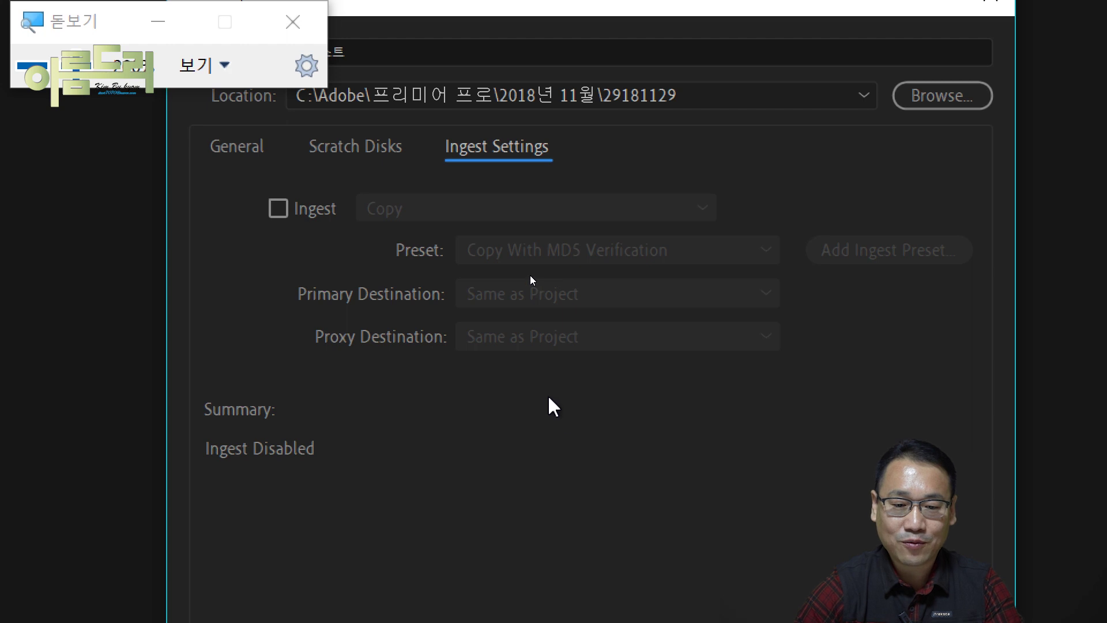
drag(92, 22, 85, 547)
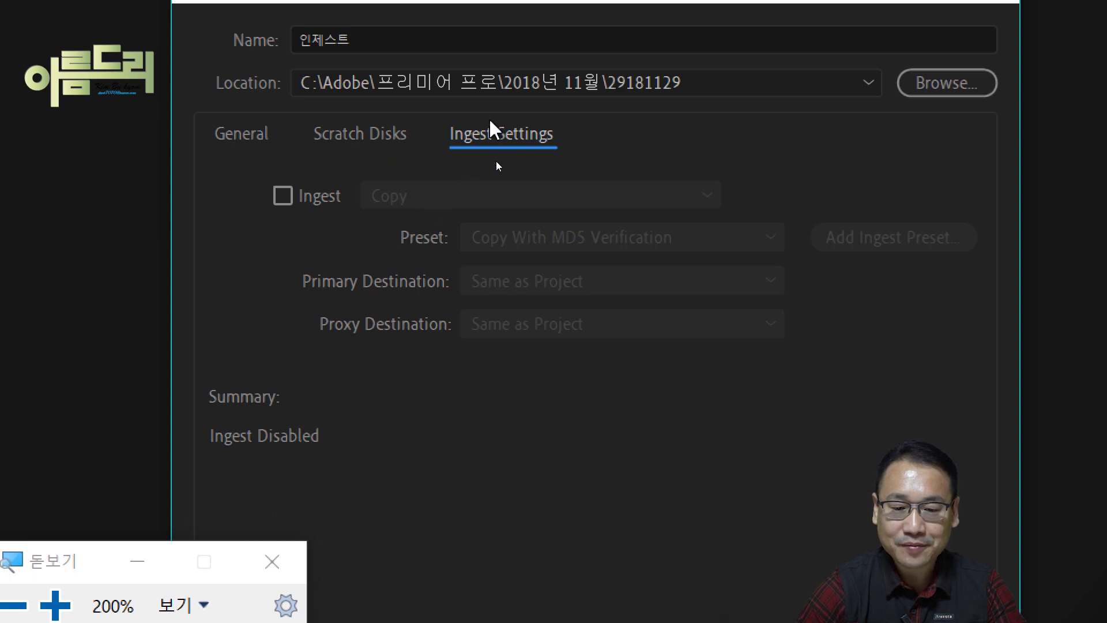
click(283, 196)
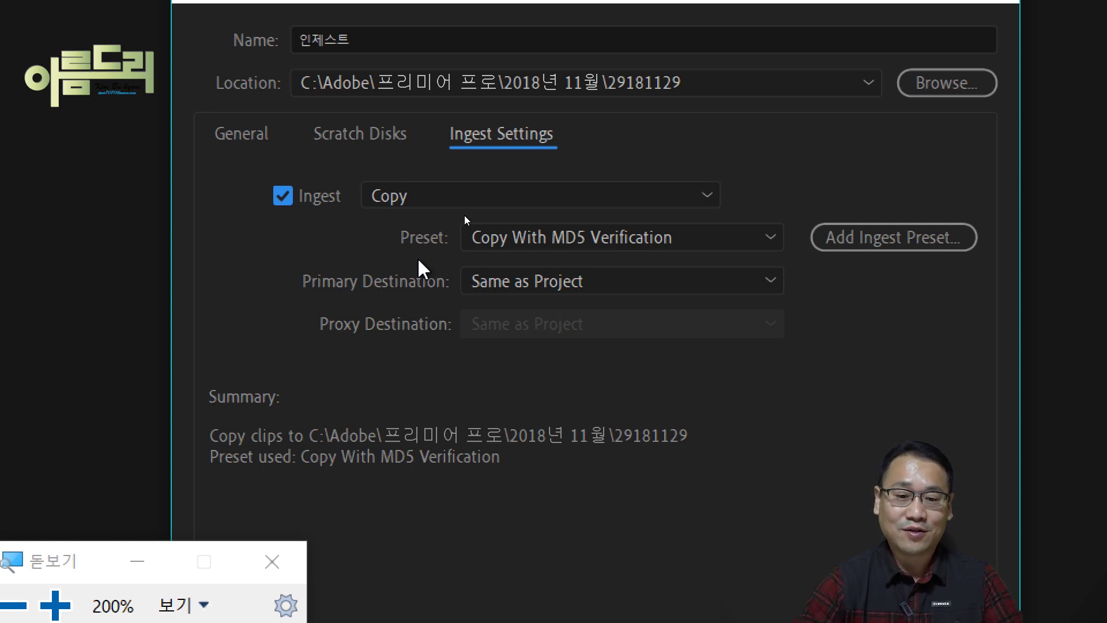
- Try the Transcode ingest action and review its available presets
click(713, 192)
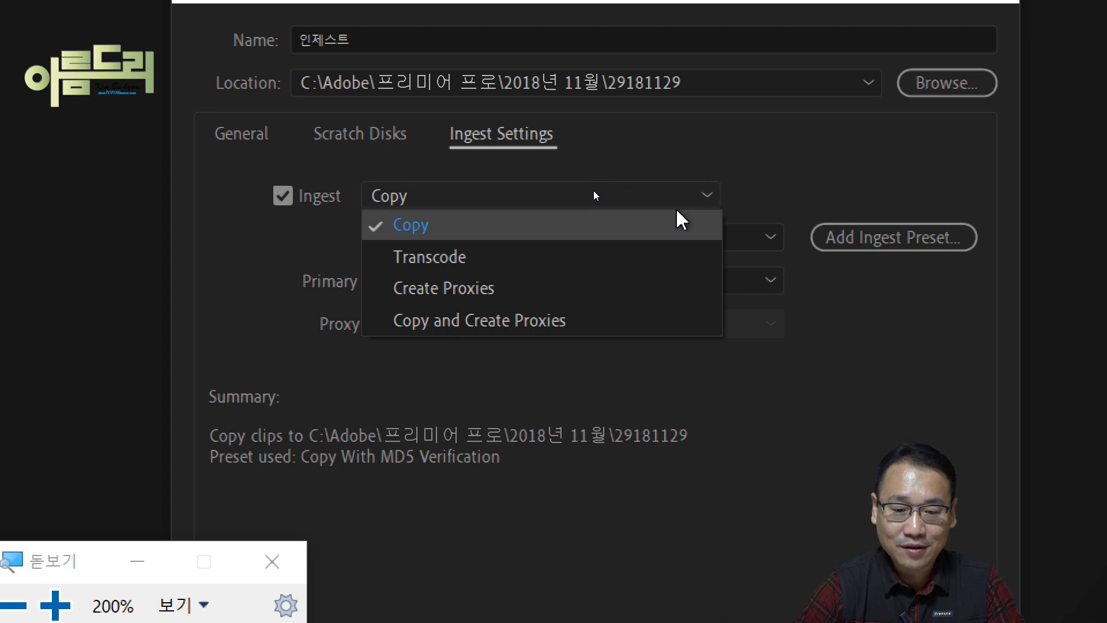
click(609, 260)
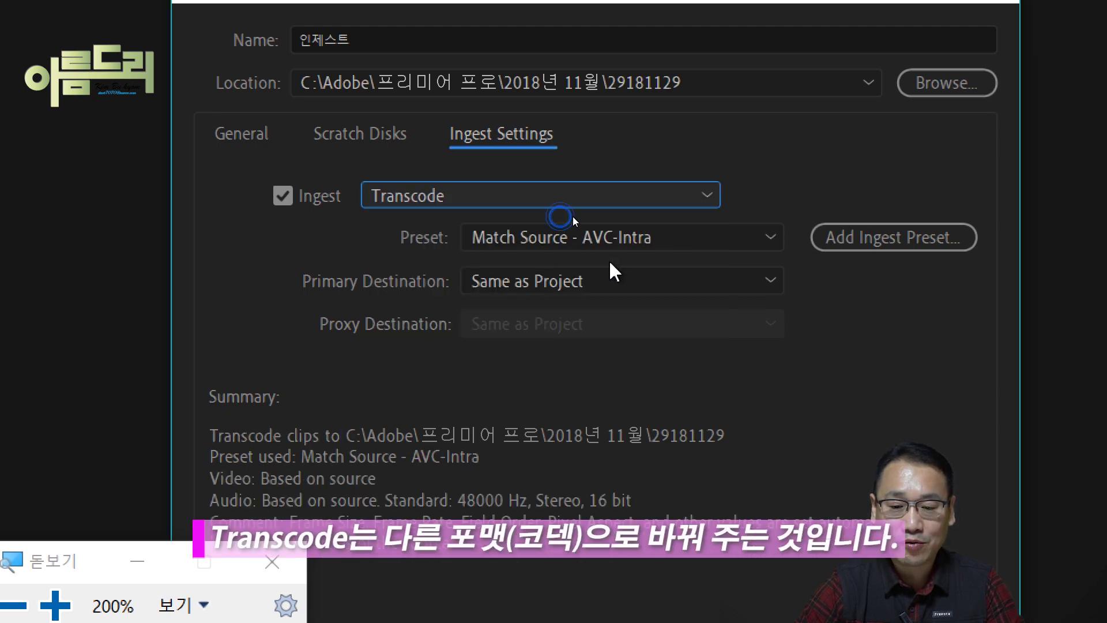
click(766, 238)
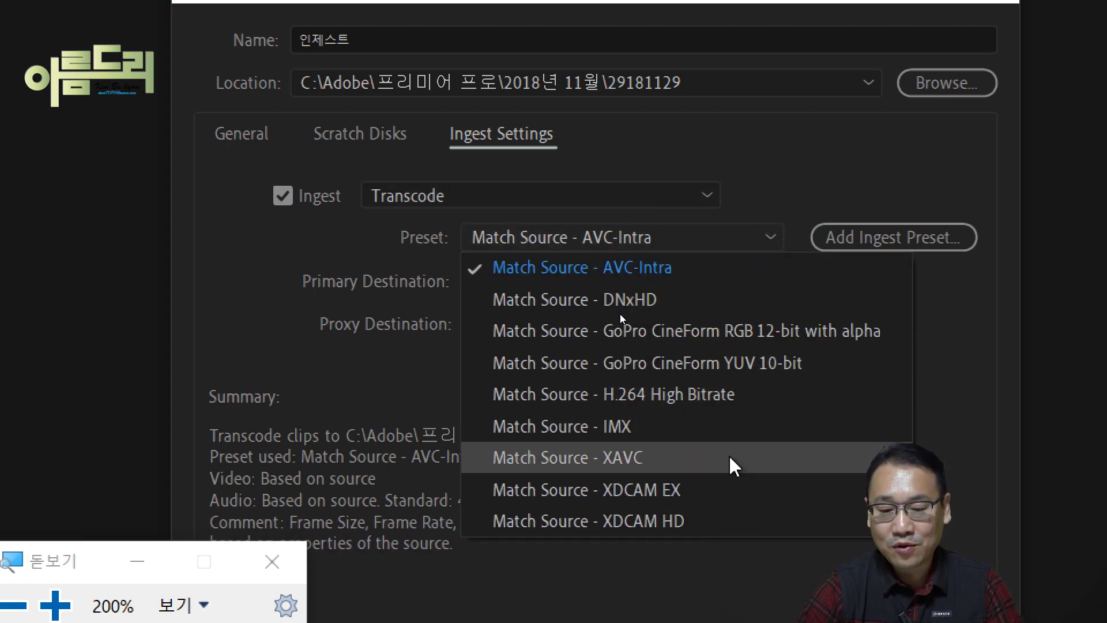
- Set ingest to Create Proxies with the 1280x720 H.264 preset and the proxy destination Same as Project
click(703, 196)
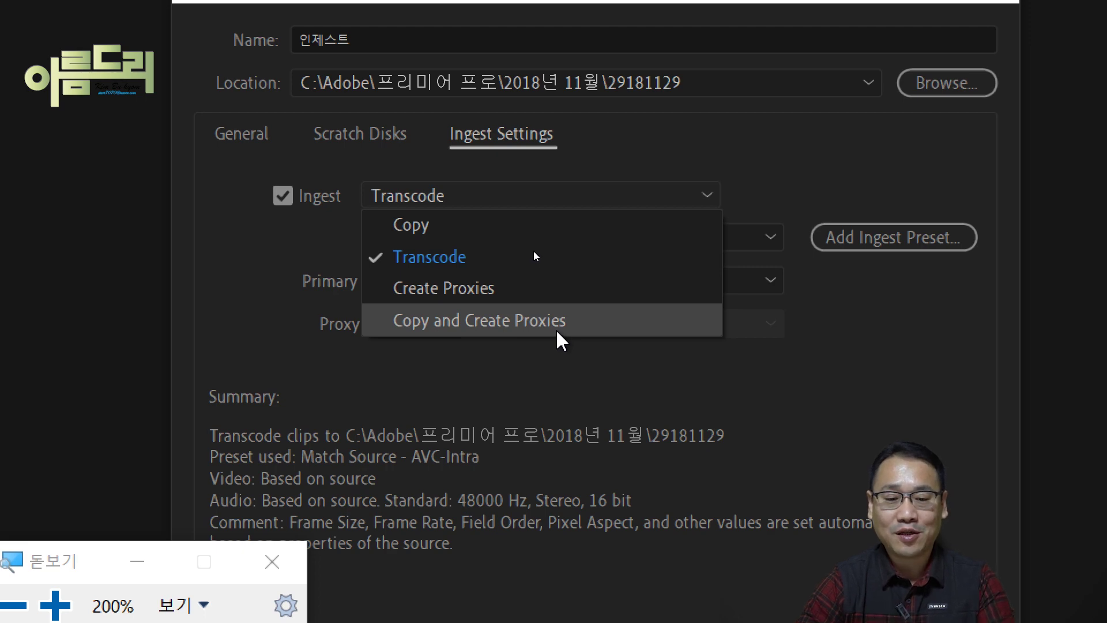
click(536, 289)
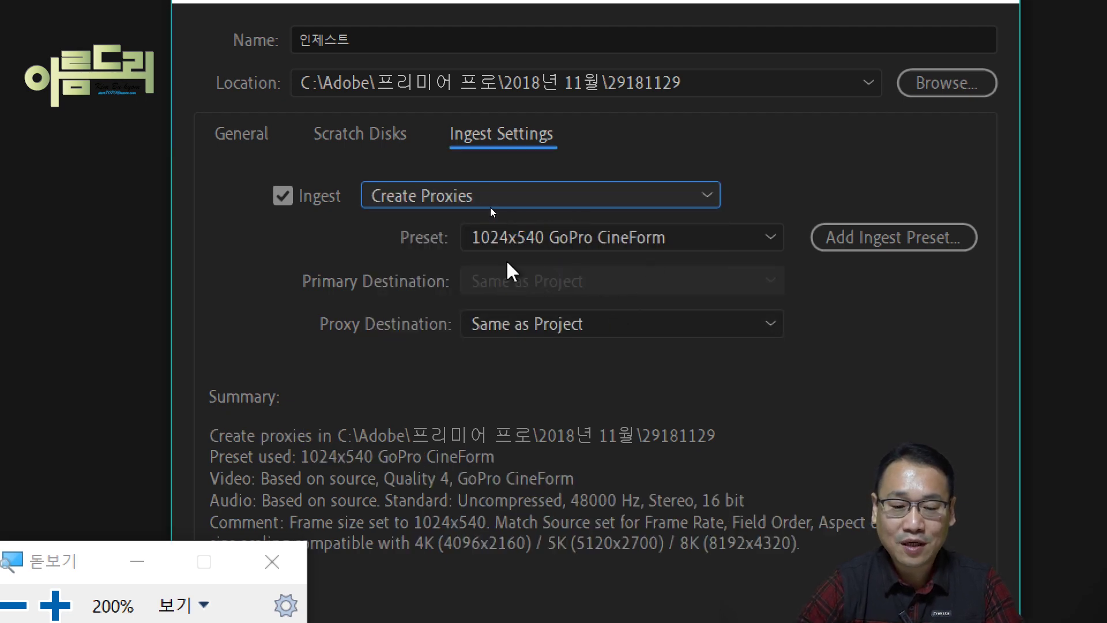
click(768, 238)
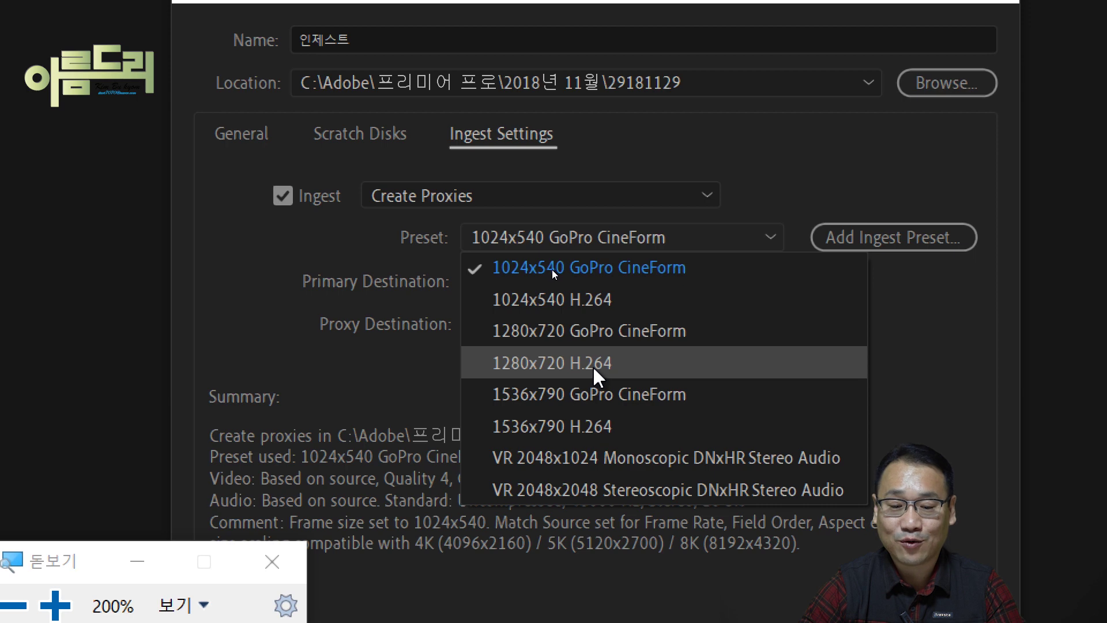
key(Escape)
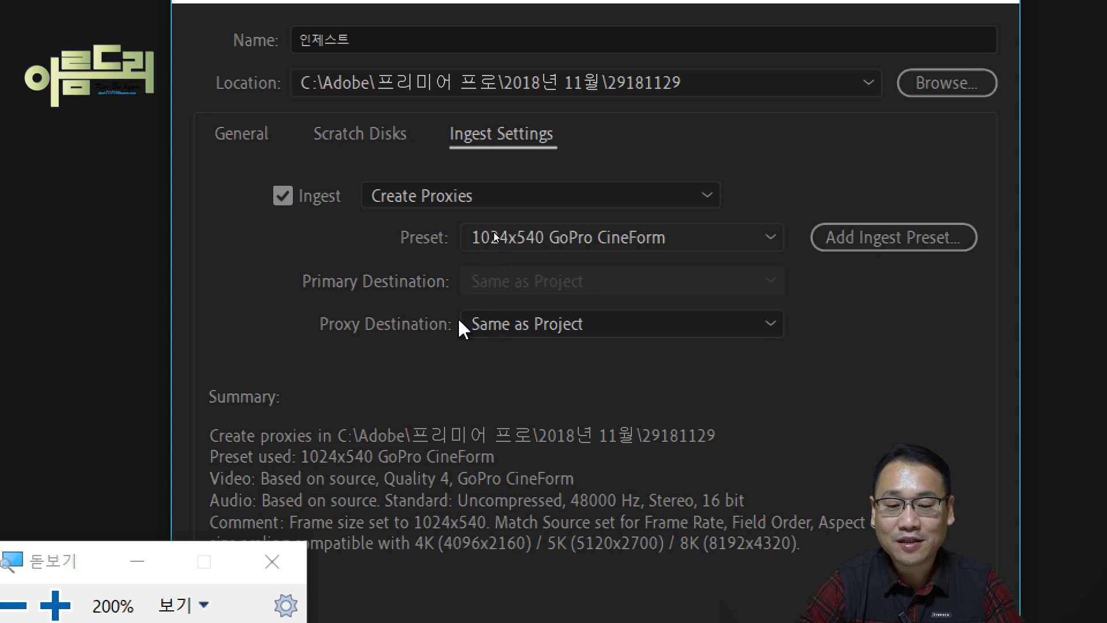
click(760, 325)
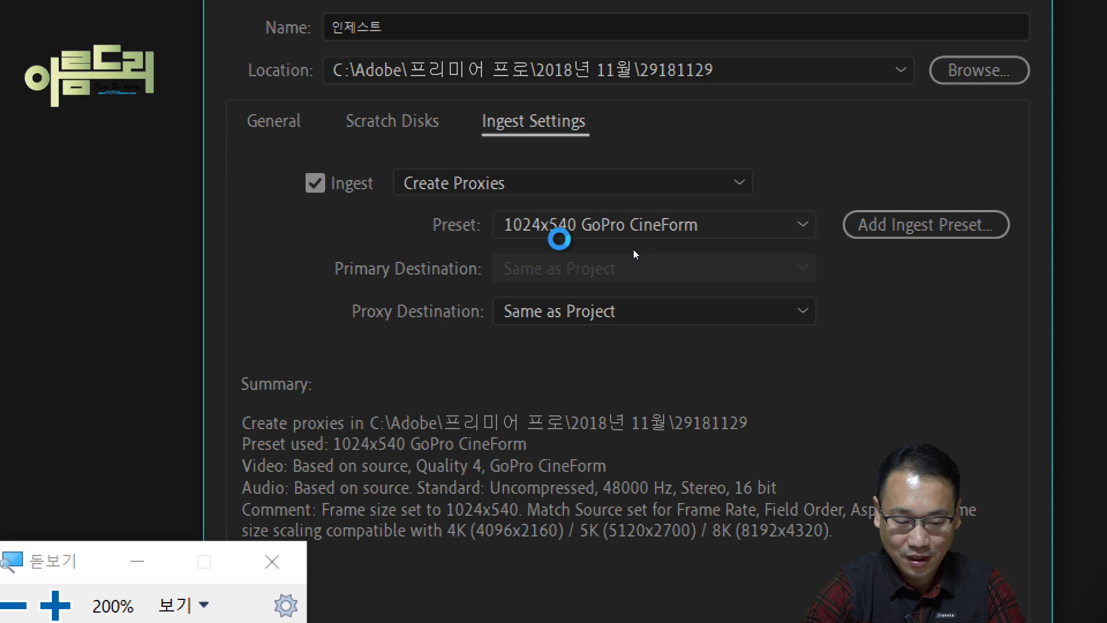
click(658, 101)
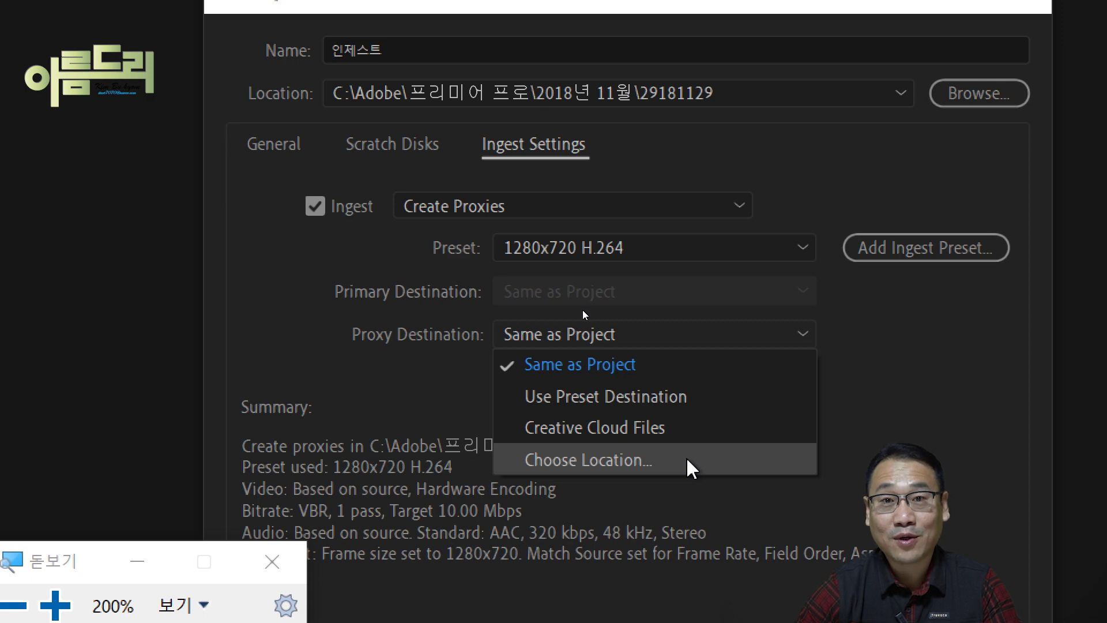
click(667, 369)
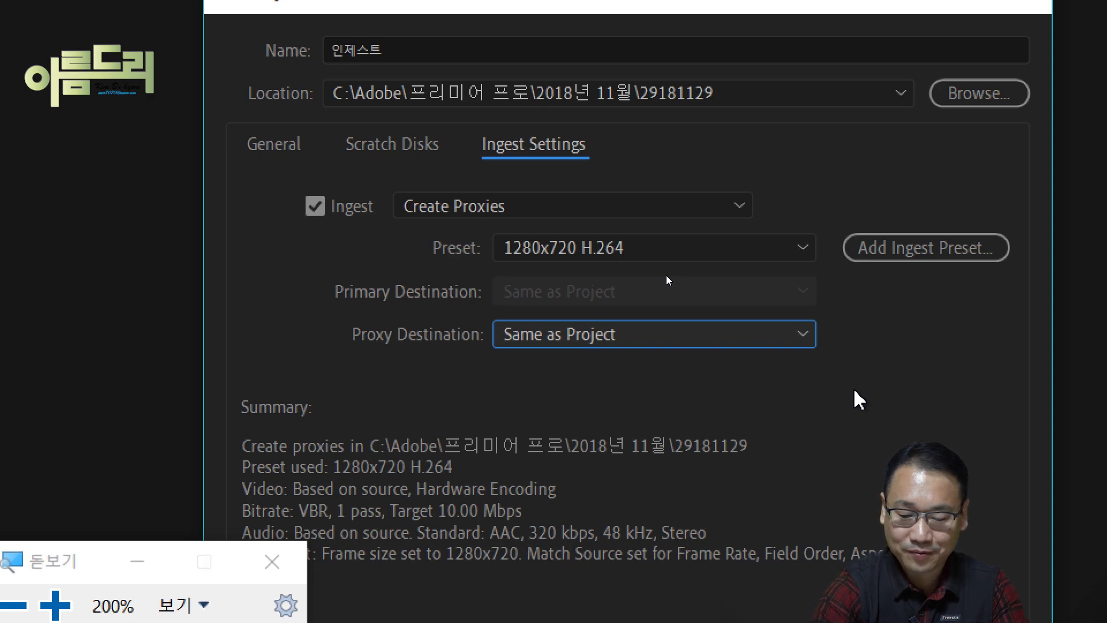
- Create the project with these ingest settings and close the screen magnifier
key(super+minus)
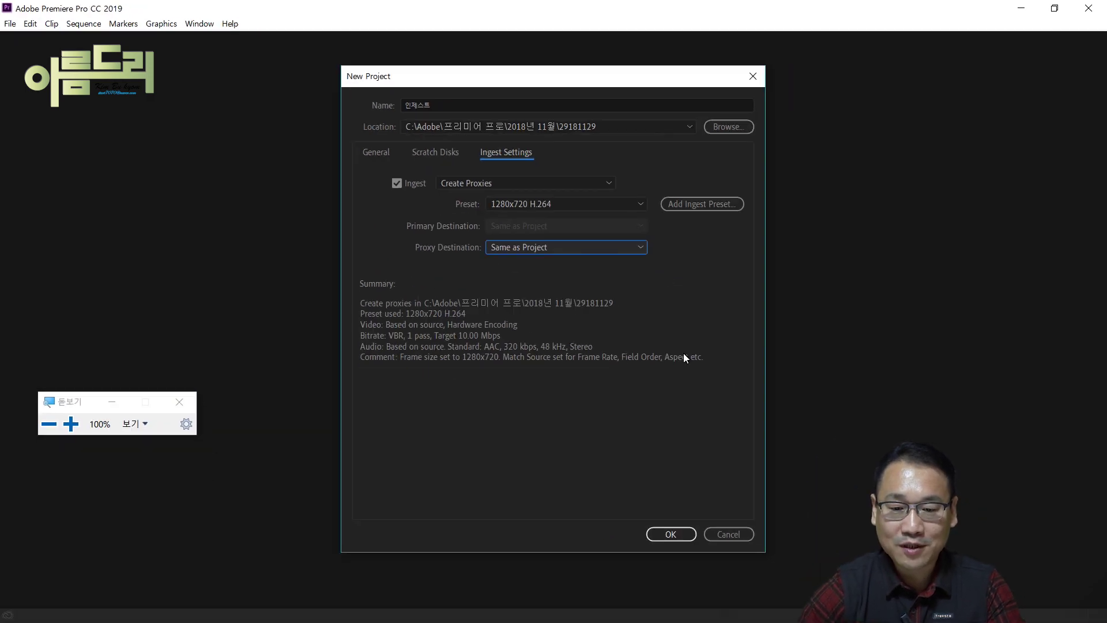
click(670, 533)
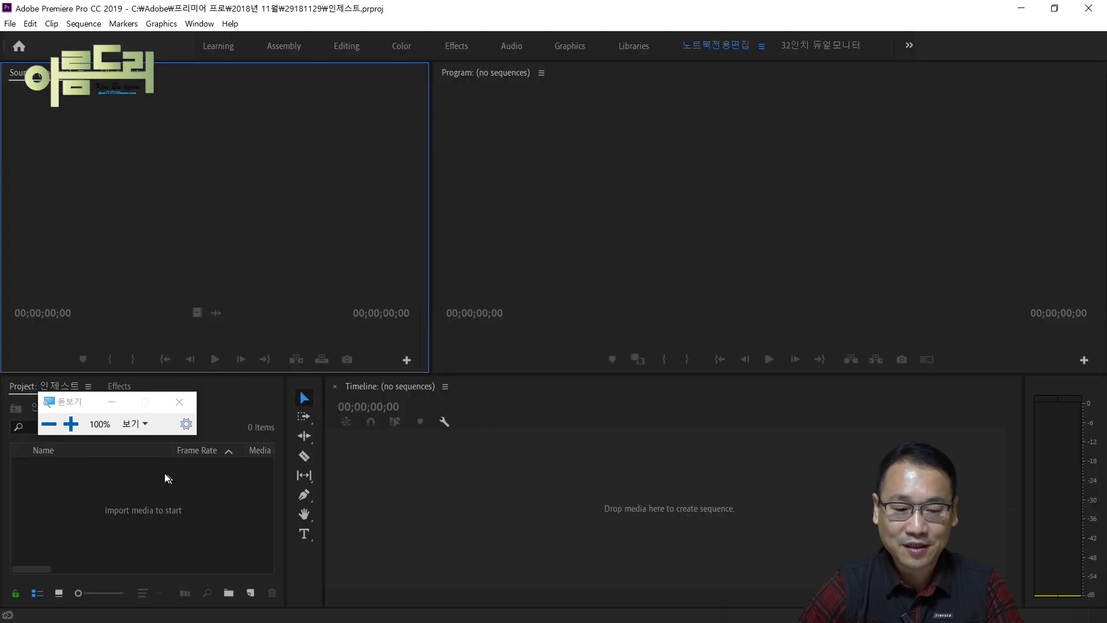
drag(80, 403, 800, 332)
click(836, 331)
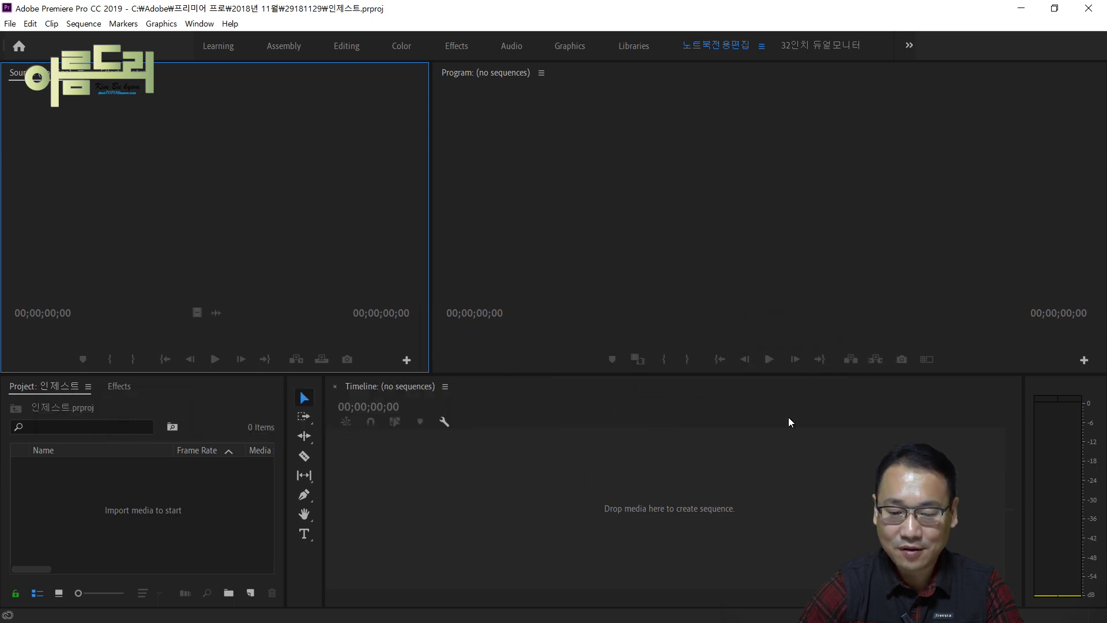
- Import the drone clip DJI_0019.MP4 from the 2018-11-28 연지공원 드론 촬영 folder into the project
double_click(184, 512)
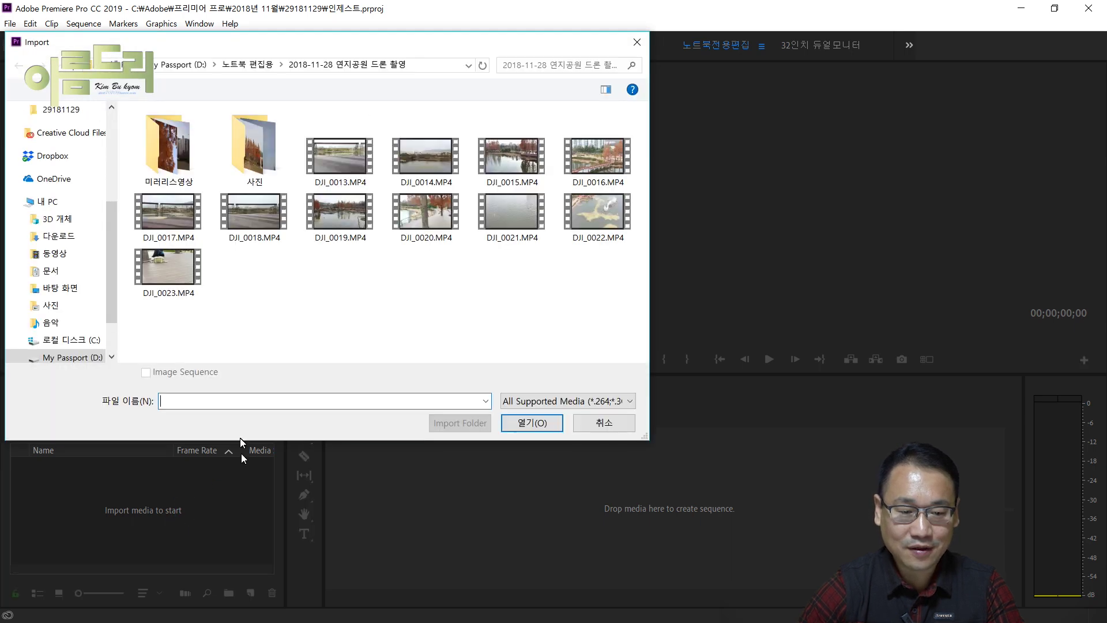
click(348, 227)
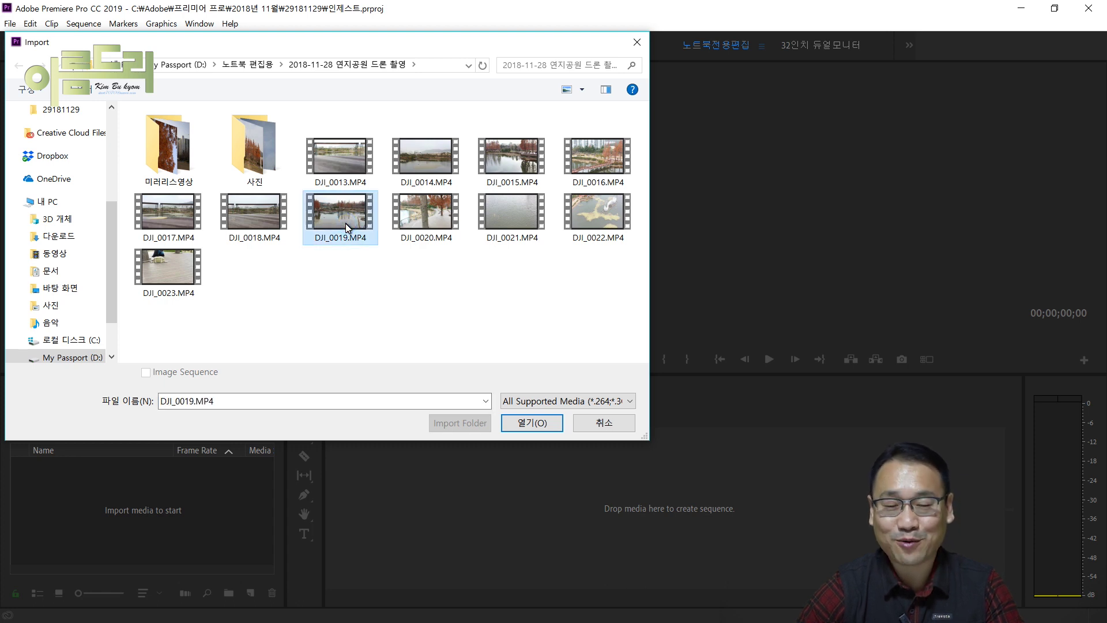
double_click(347, 227)
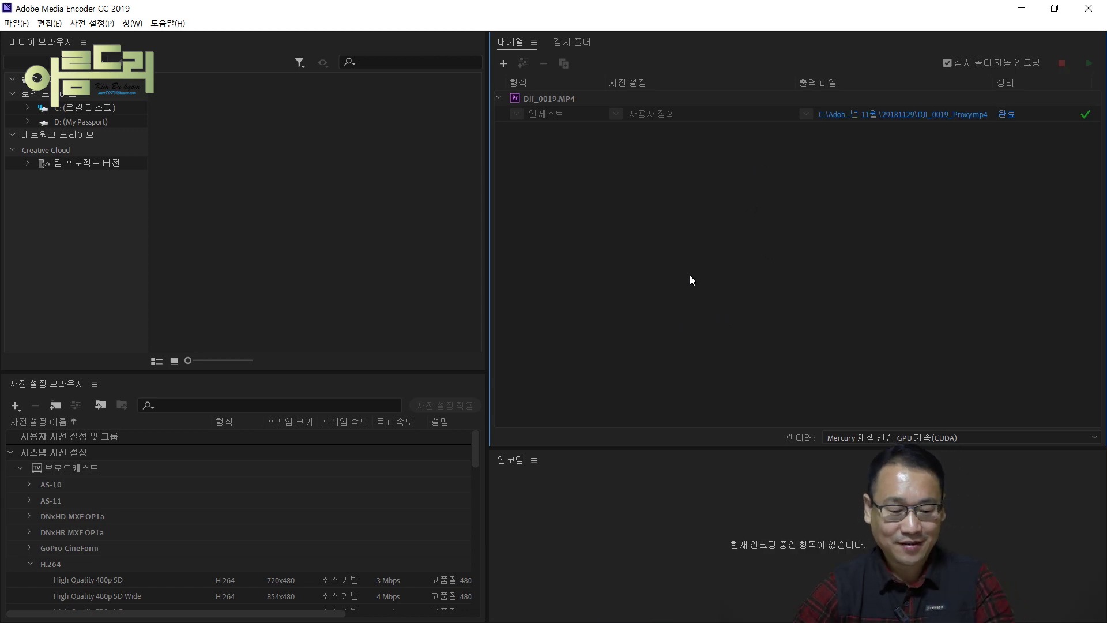
- Switch from Media Encoder back to Premiere Pro and create a timeline sequence from DJI_0019.MP4
key(alt+Tab)
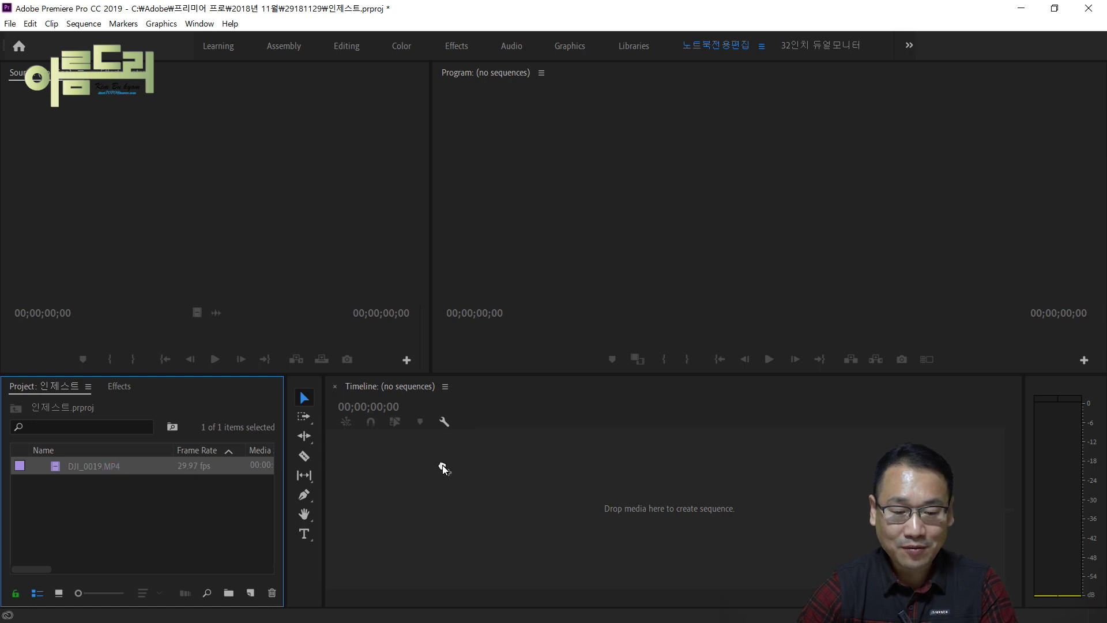
drag(441, 470, 420, 482)
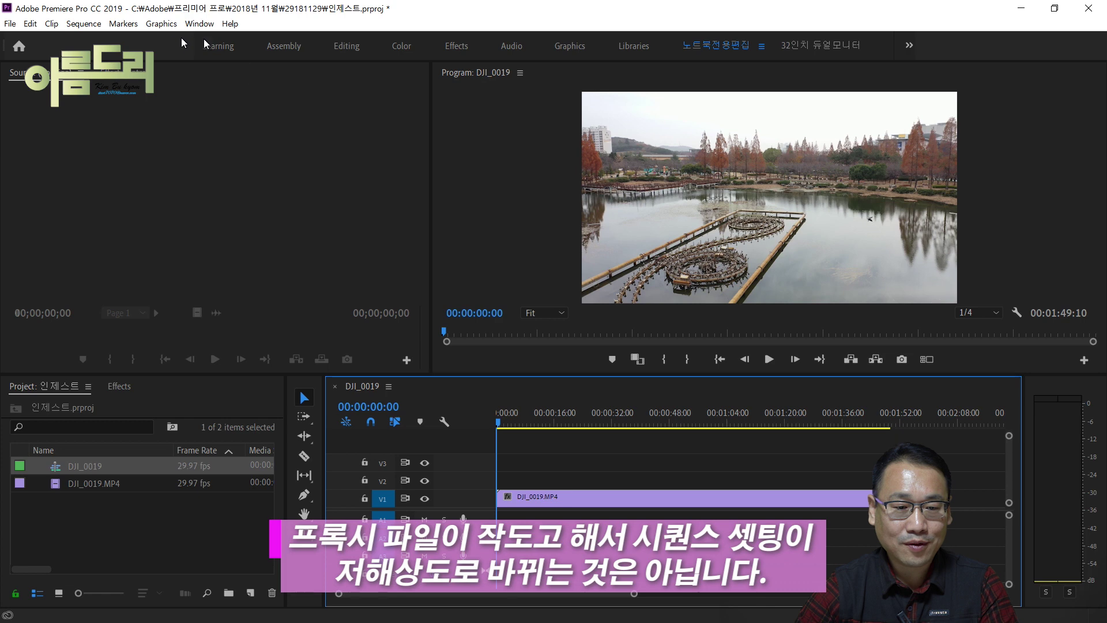
- Review the frame size in the DJI_0019 sequence's settings and leave them without making changes
click(96, 26)
click(98, 37)
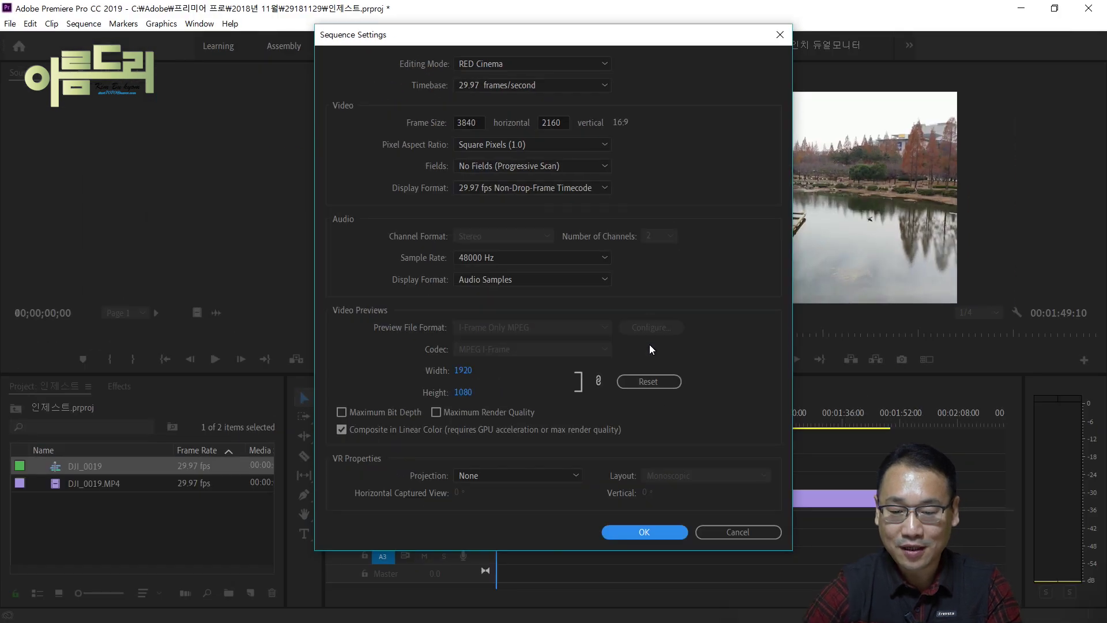
click(727, 533)
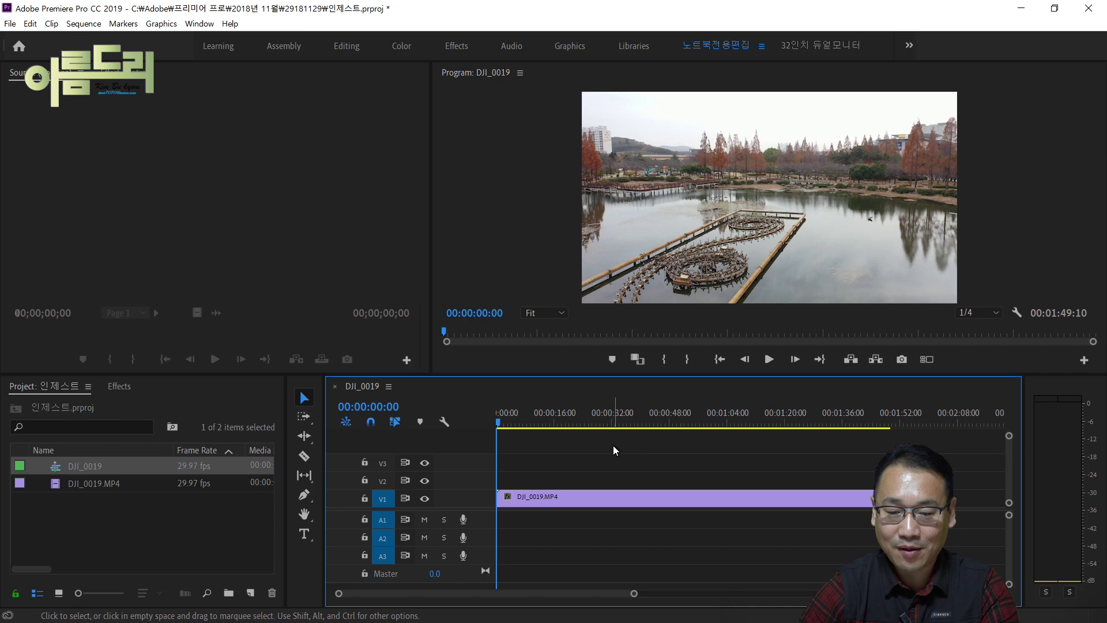
- Play the DJI_0019 sequence at normal and accelerated speed to check proxy playback smoothness, and stop it
key(space)
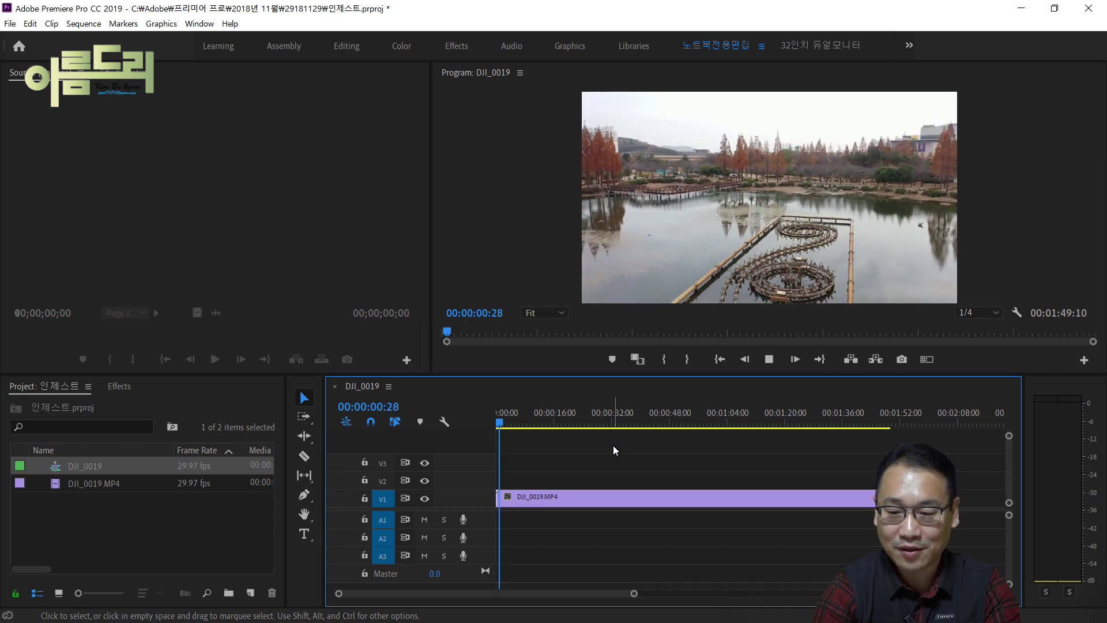
key(space)
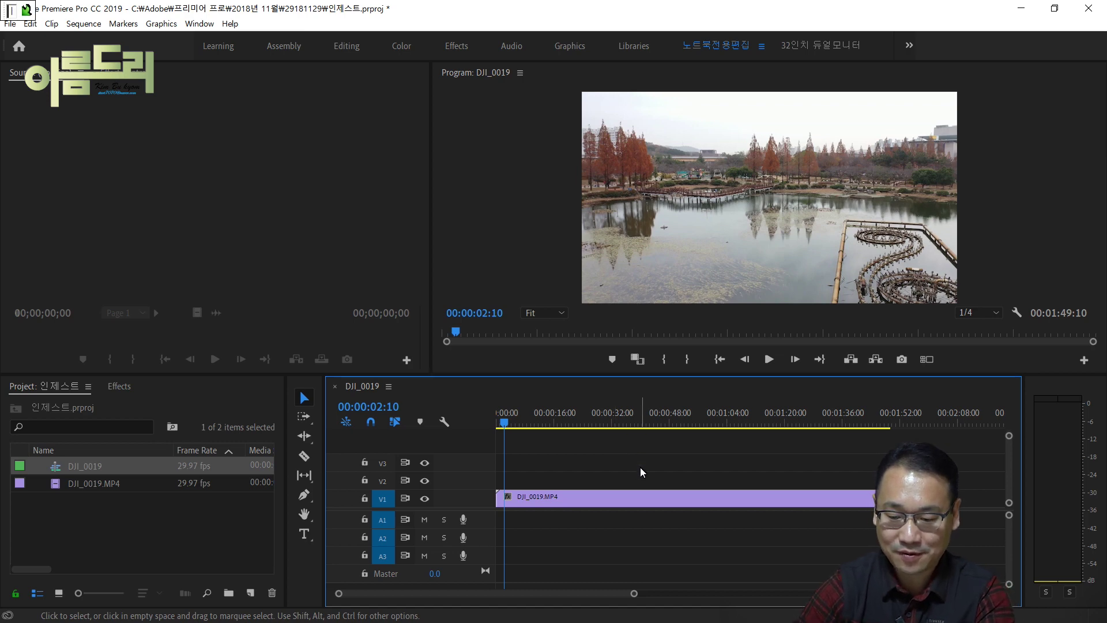
key(space)
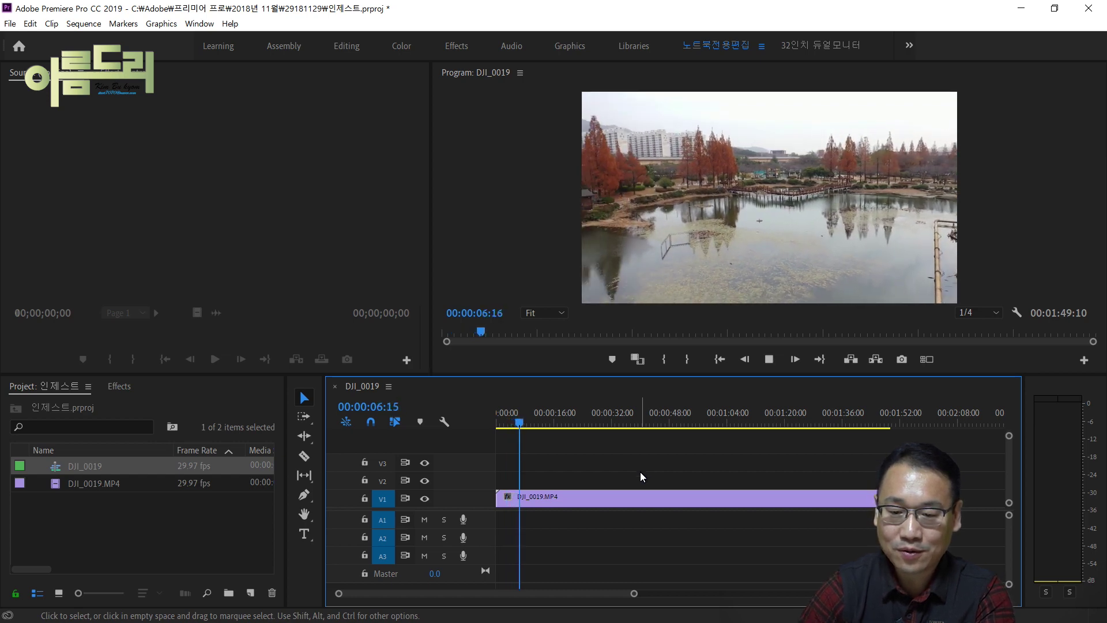
key(l)
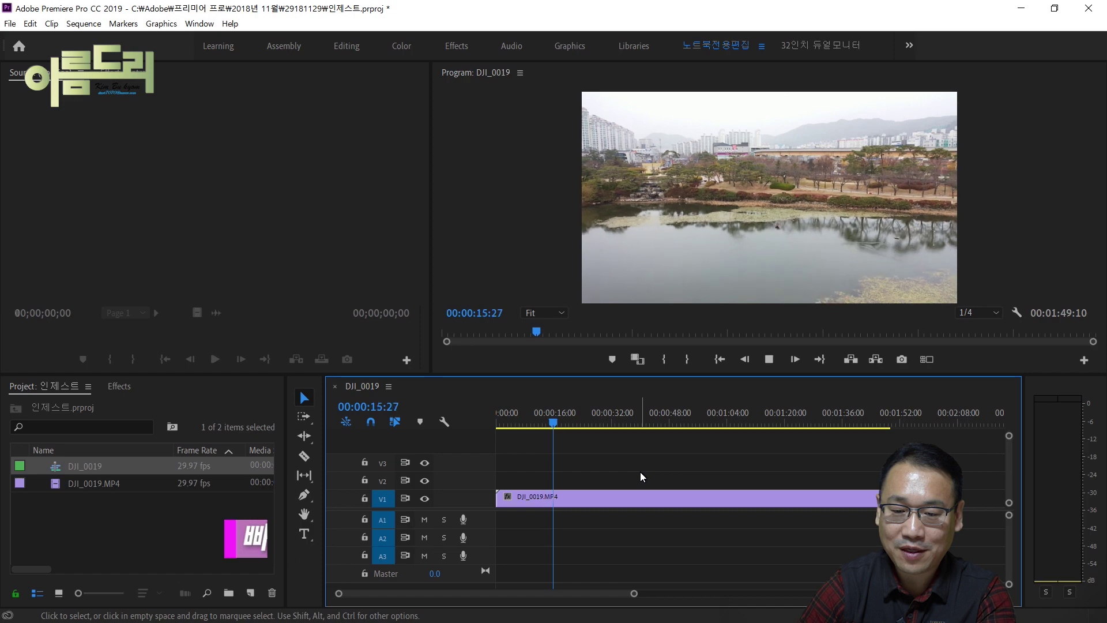
key(l)
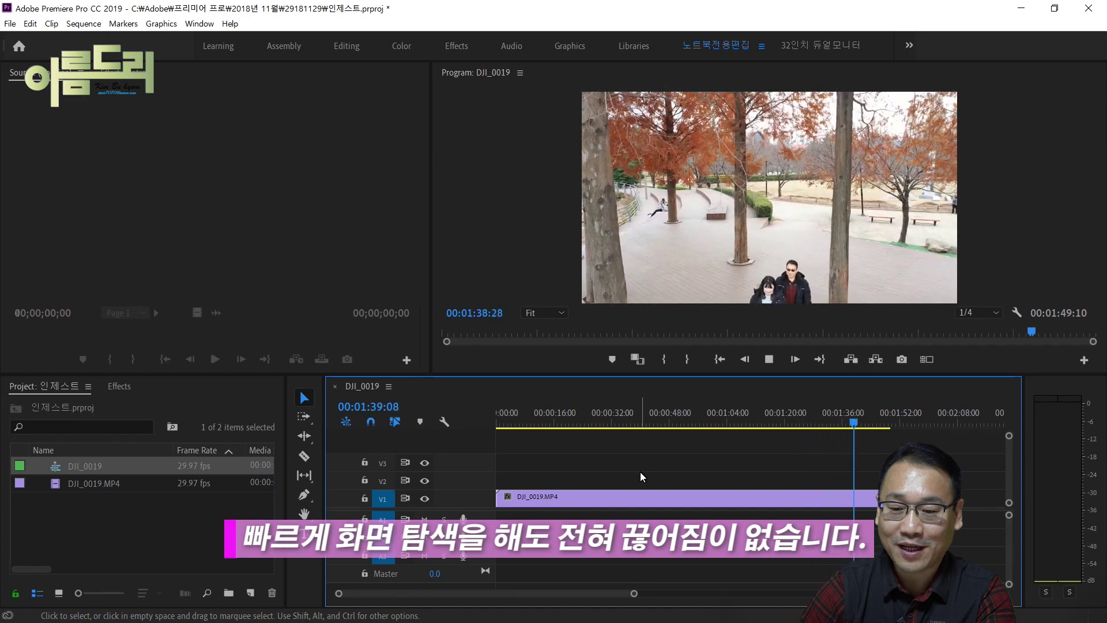
key(l)
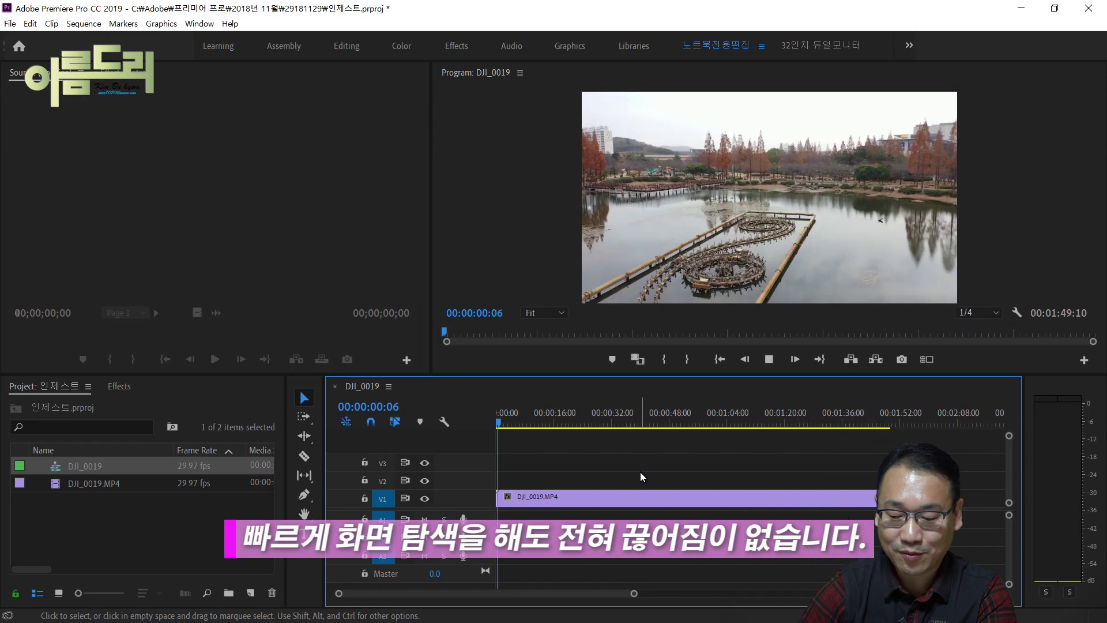
key(l)
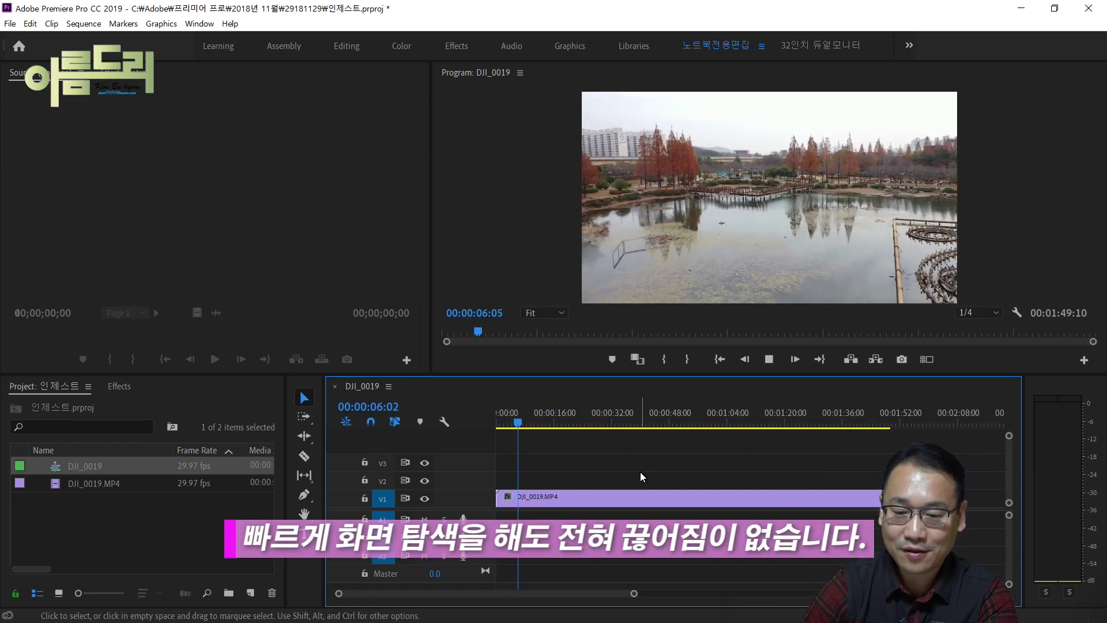
key(l)
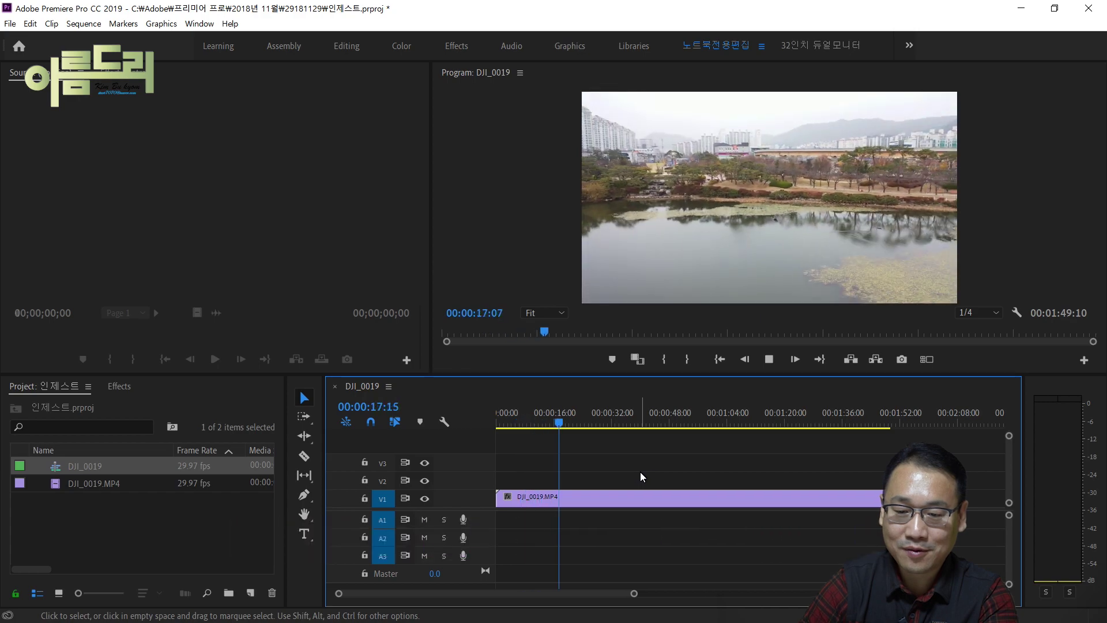
key(l)
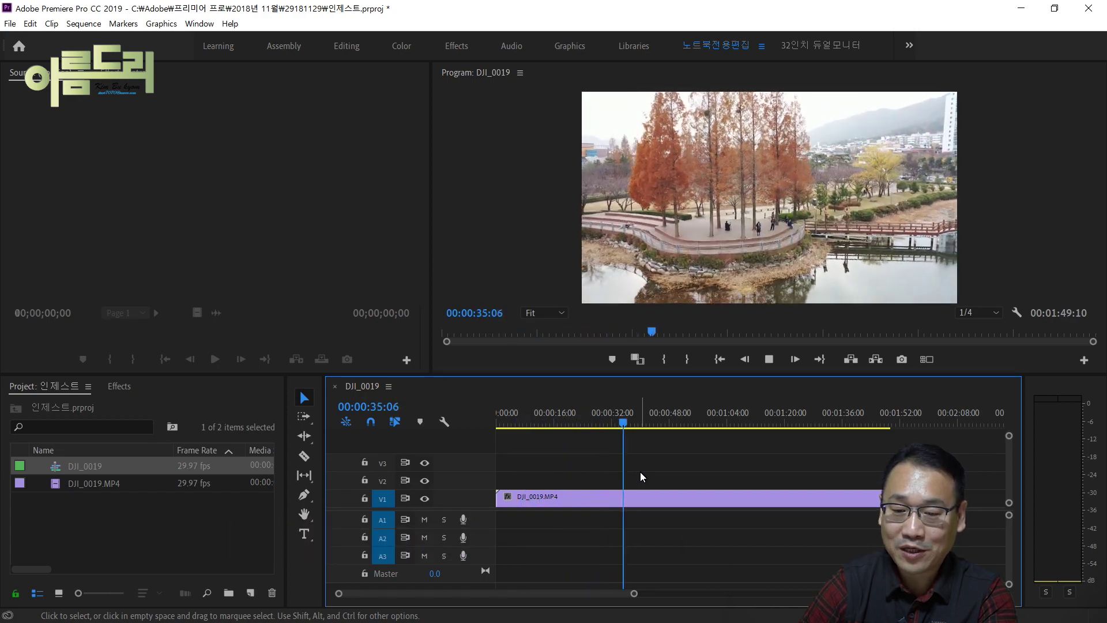
key(k)
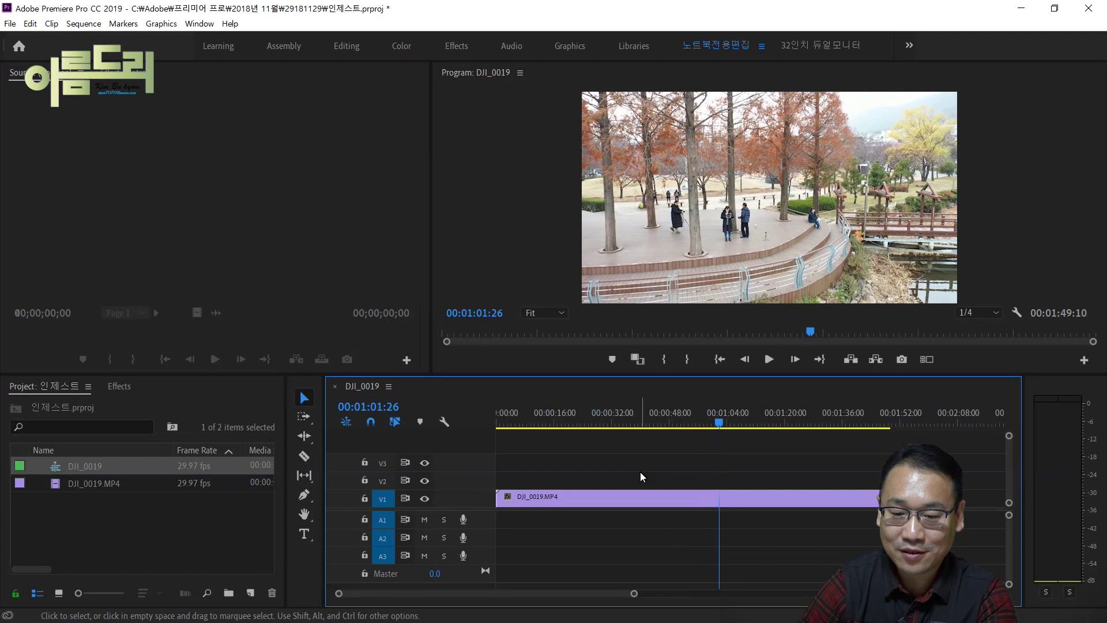
- Play the proxied DJI_0019 sequence in accelerated reverse to its start, play it forward, and stop it
key(j)
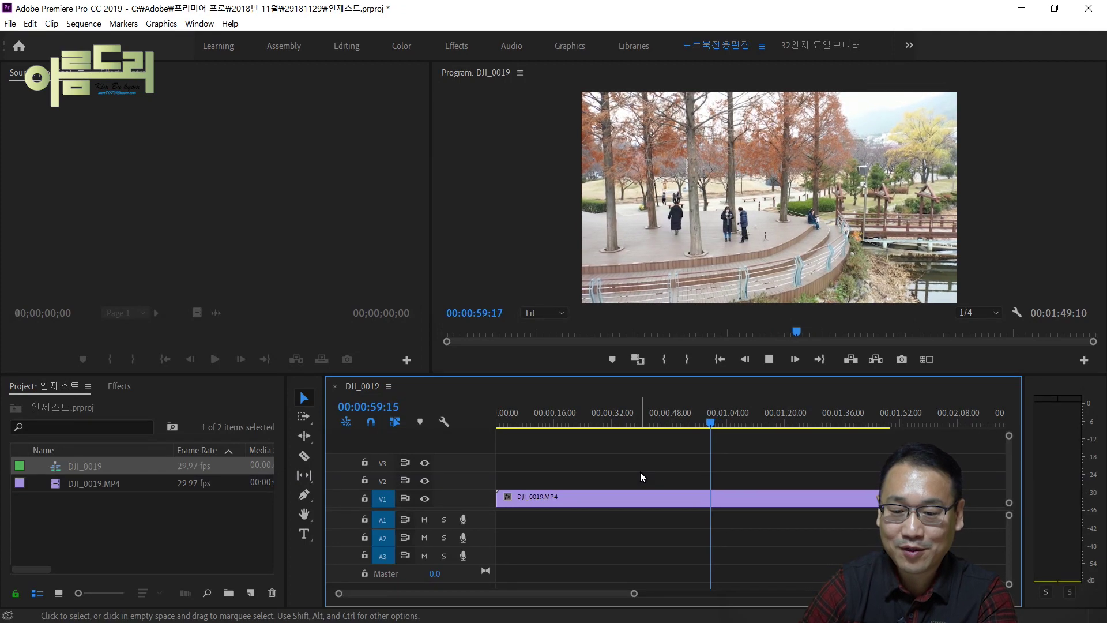
key(j)
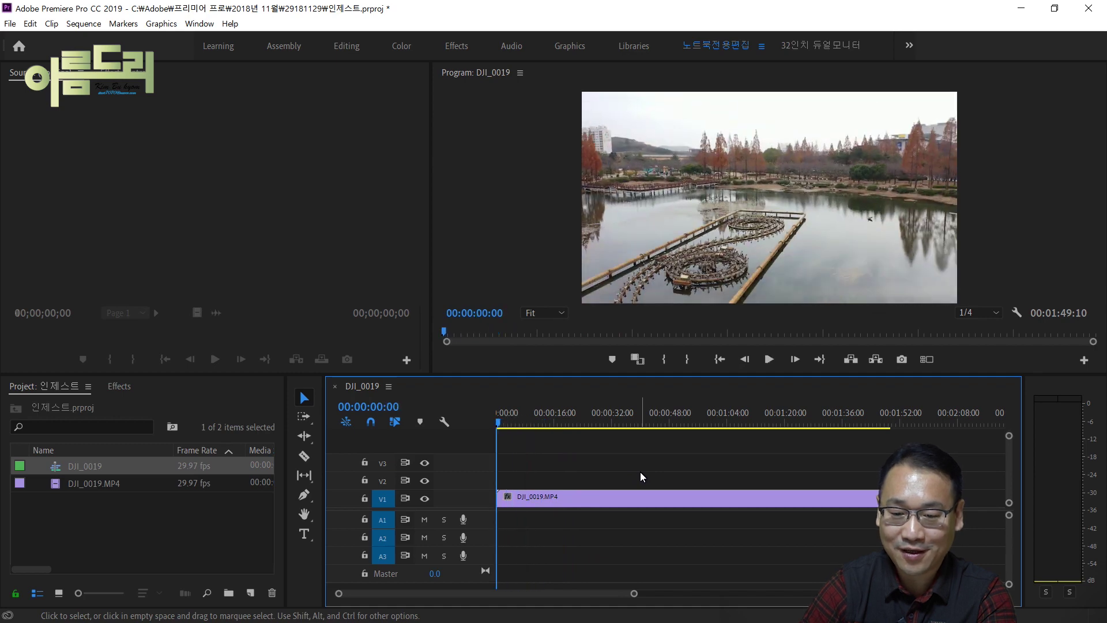
key(l)
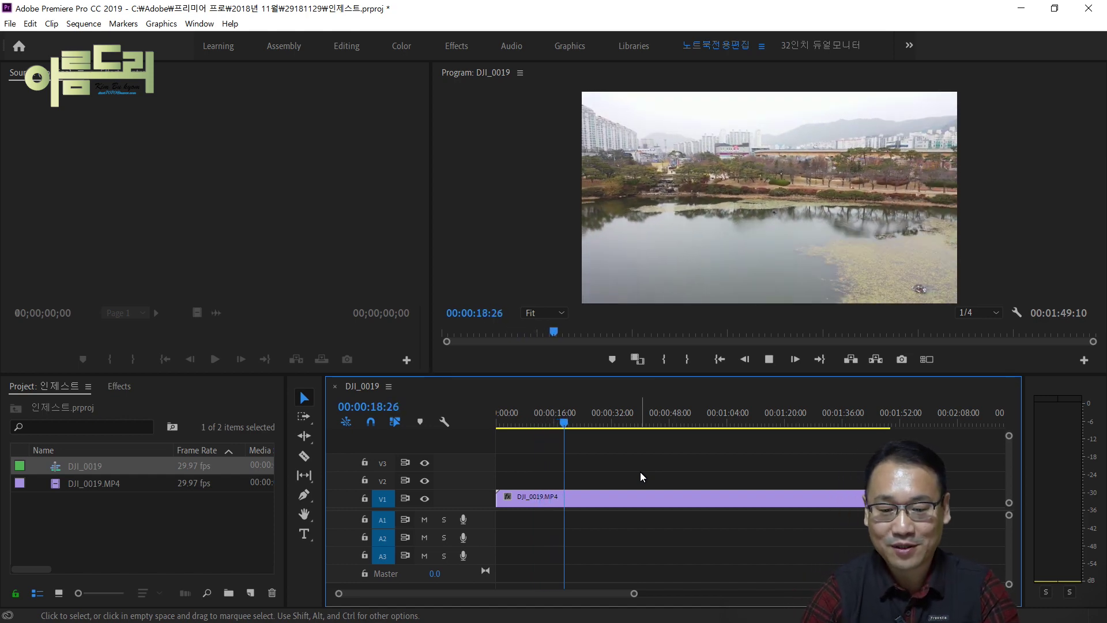
key(k)
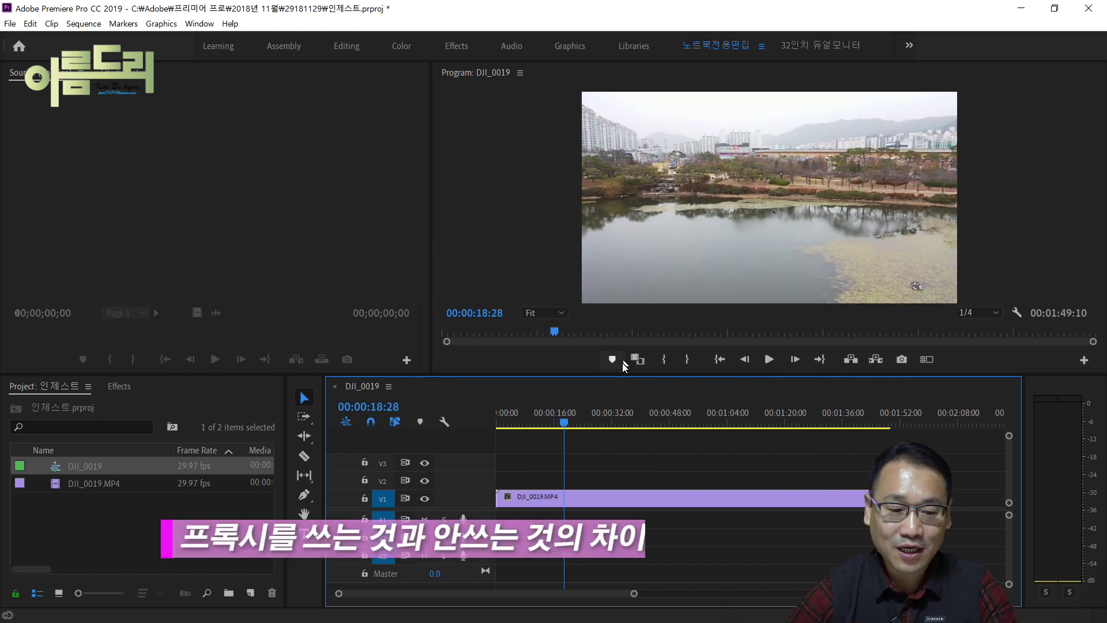
- Create a new project named Untitled in the 29181129 folder with the default general settings
click(14, 28)
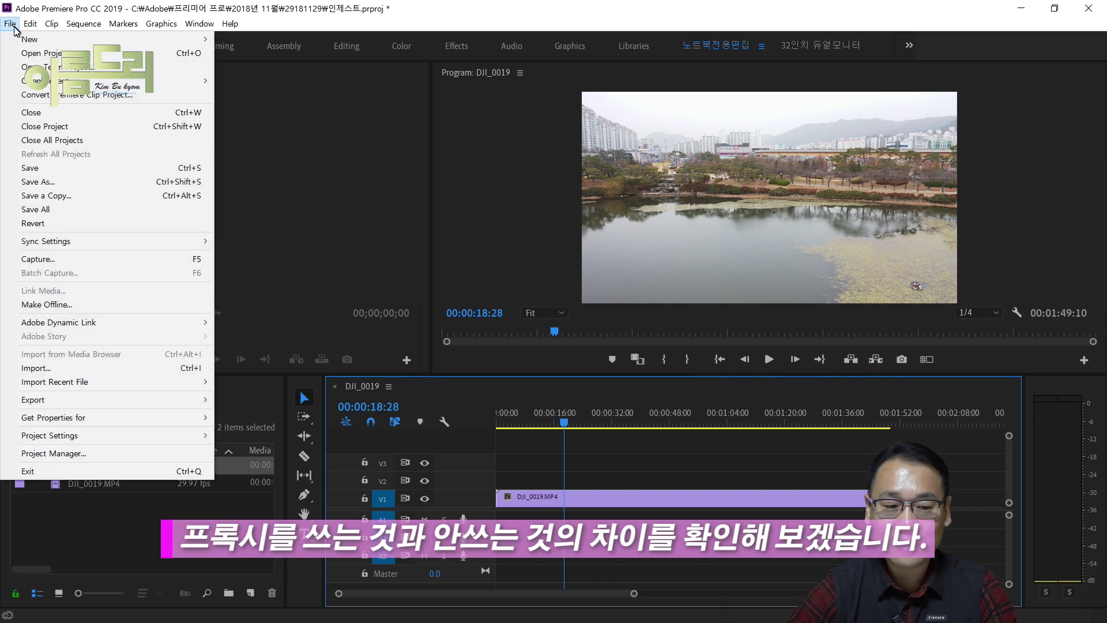
mouse_move(27, 46)
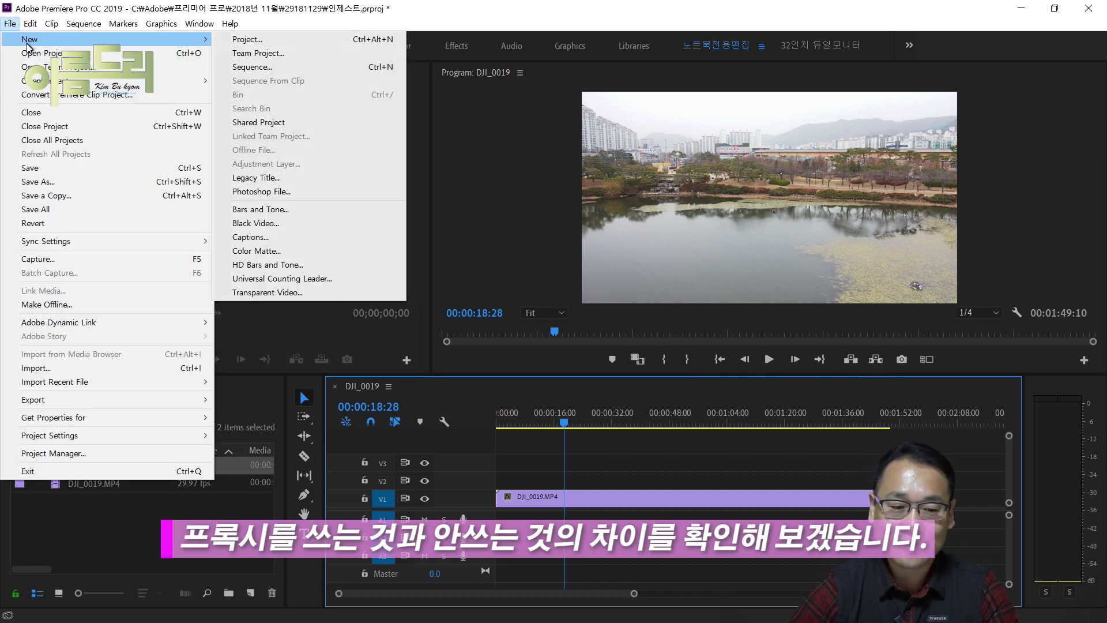
click(241, 41)
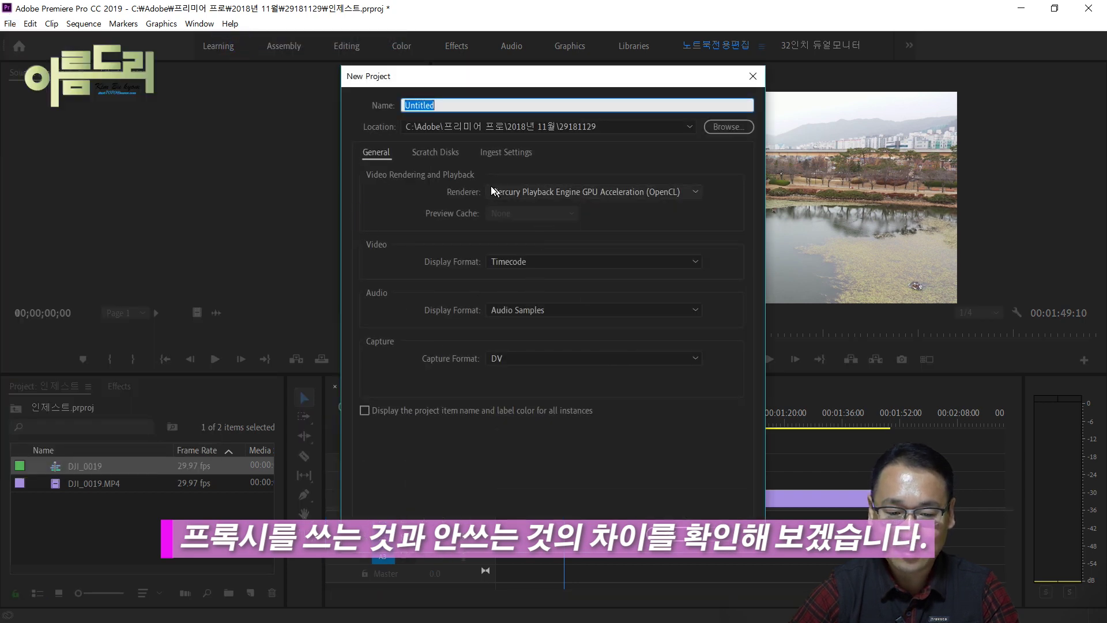
click(494, 154)
click(376, 154)
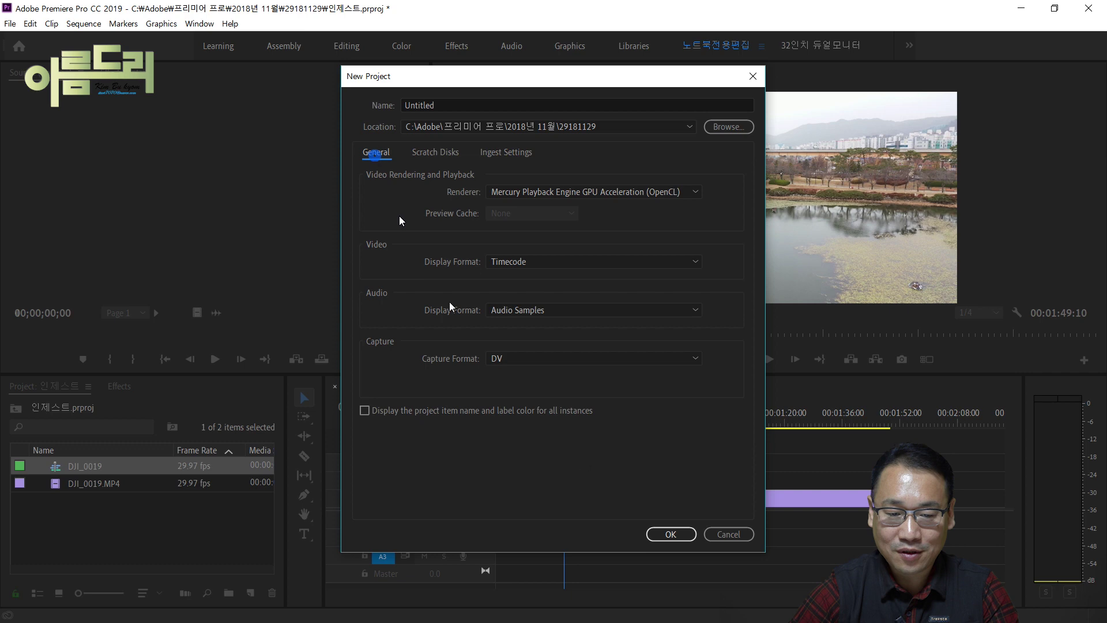
click(671, 533)
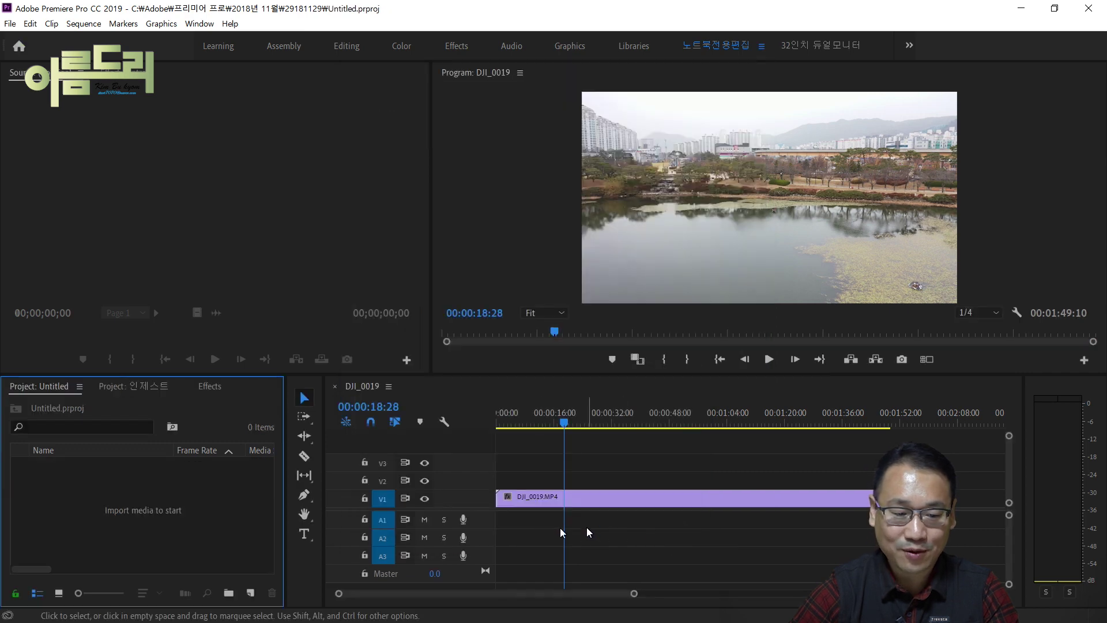
- Import DJI_0019.MP4 into the Untitled project and create a sequence from the clip
double_click(121, 504)
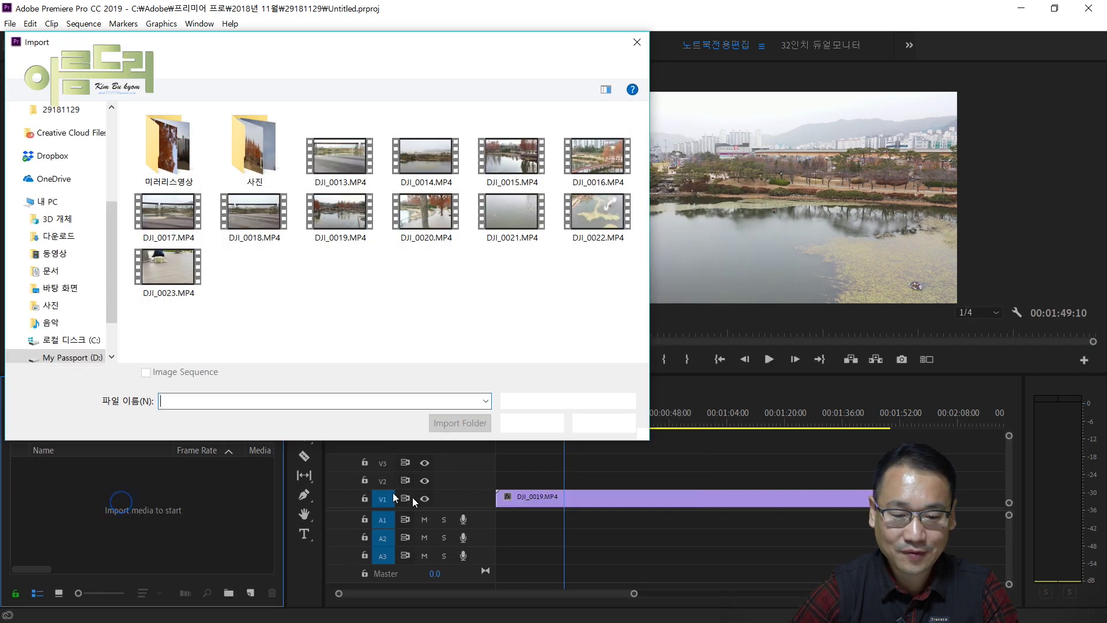
double_click(333, 222)
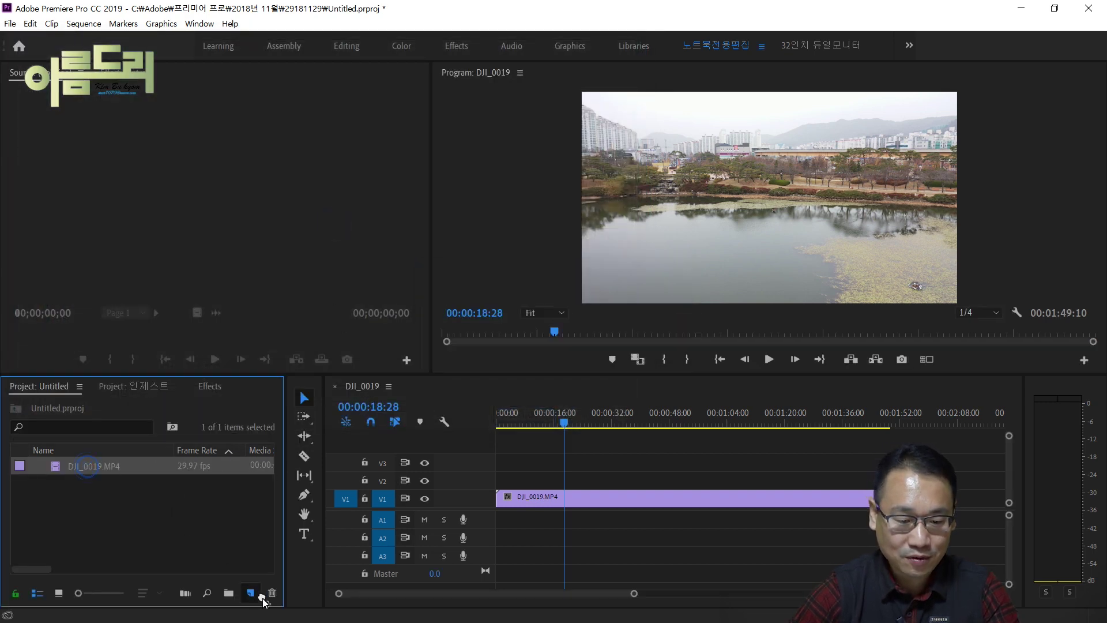
drag(254, 603, 253, 597)
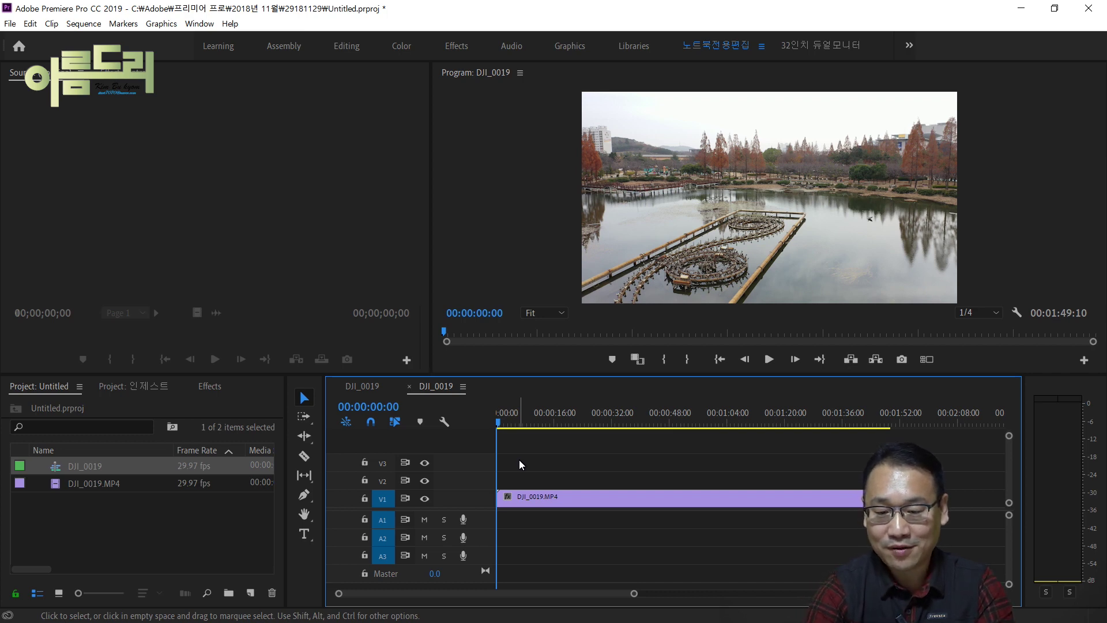
- Play the Untitled project's DJI_0019 sequence to check playback without proxies, and stop it
key(space)
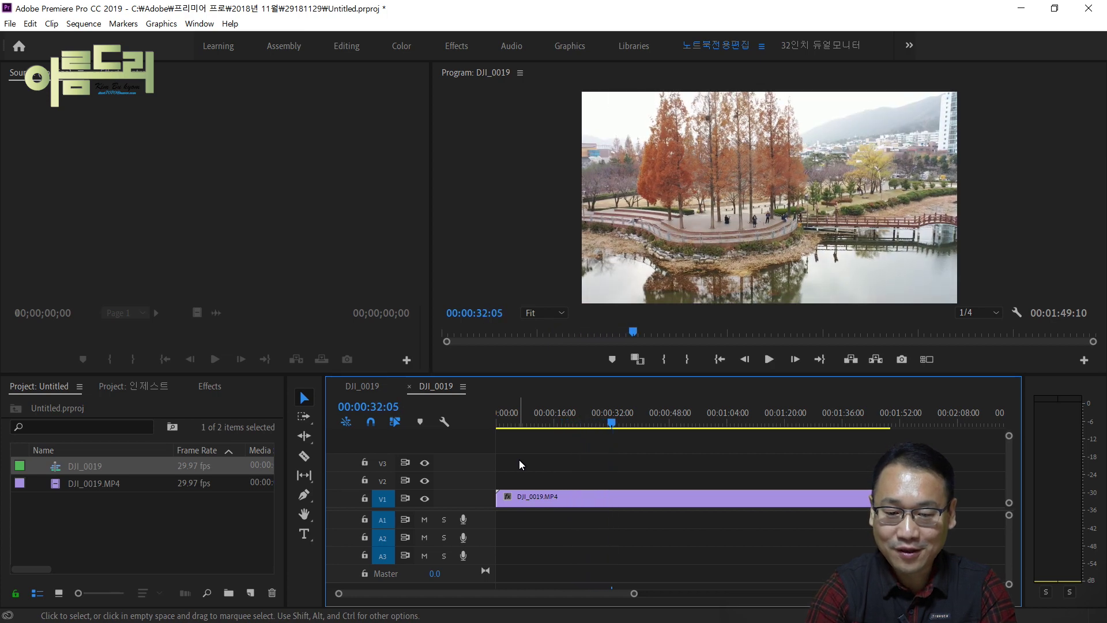
key(space)
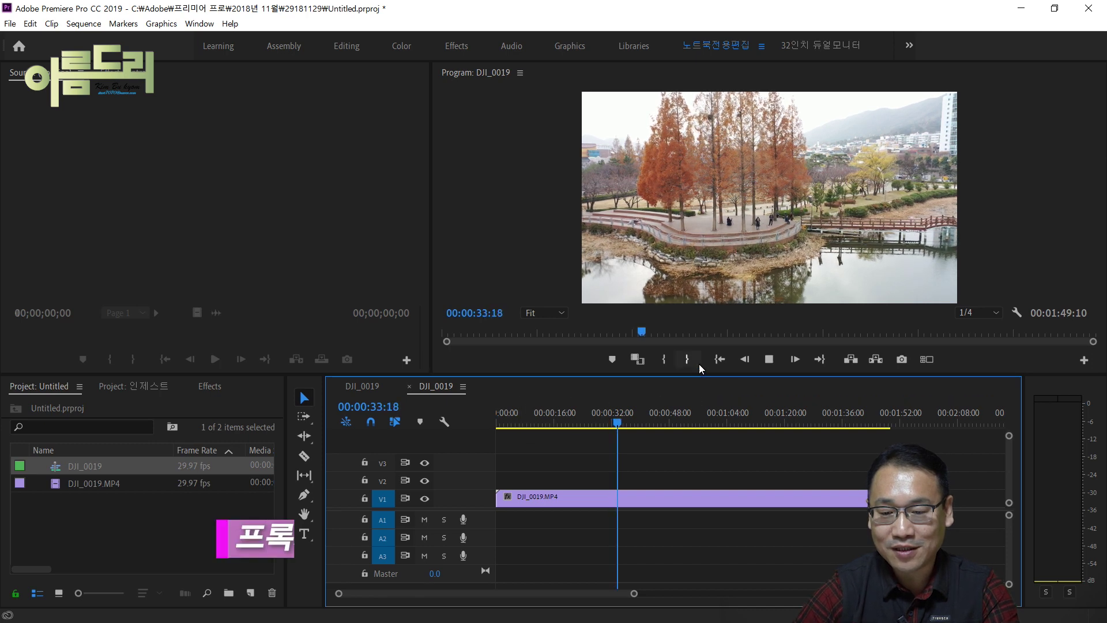
key(space)
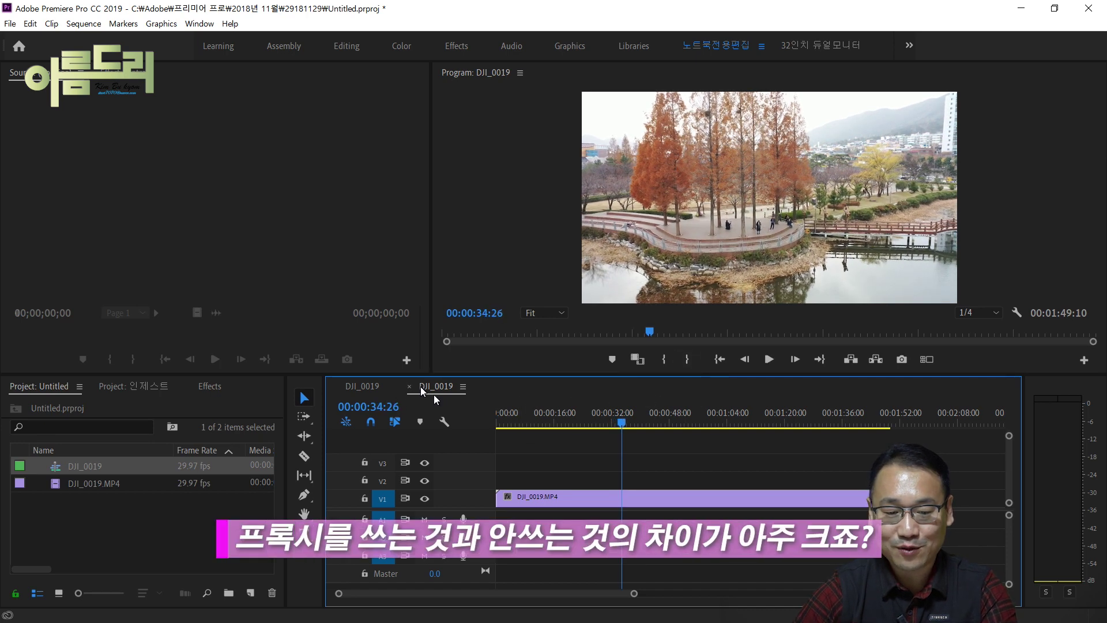
- Switch to the 인제스트 project's DJI_0019 sequence and play it forward and in accelerated reverse to compare proxy playback
click(372, 389)
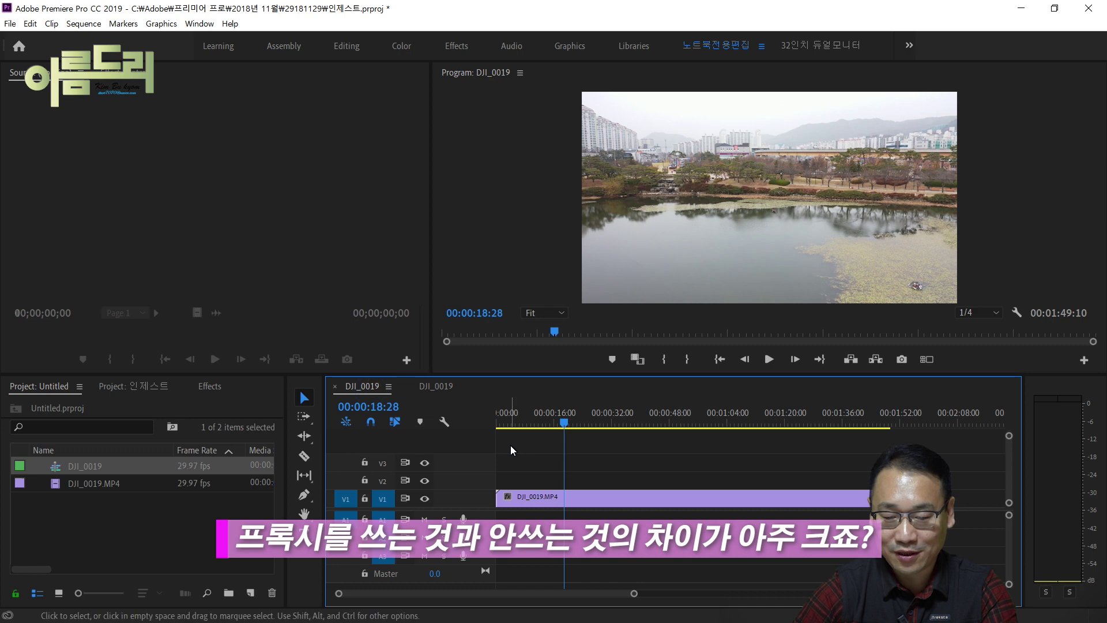
key(space)
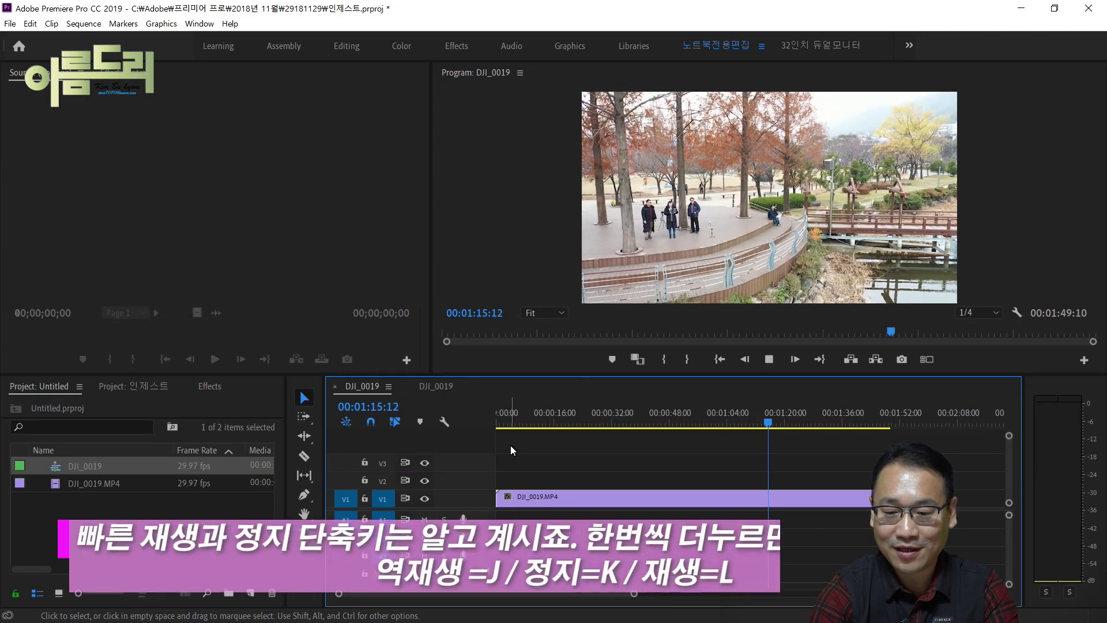
key(j)
key(j)
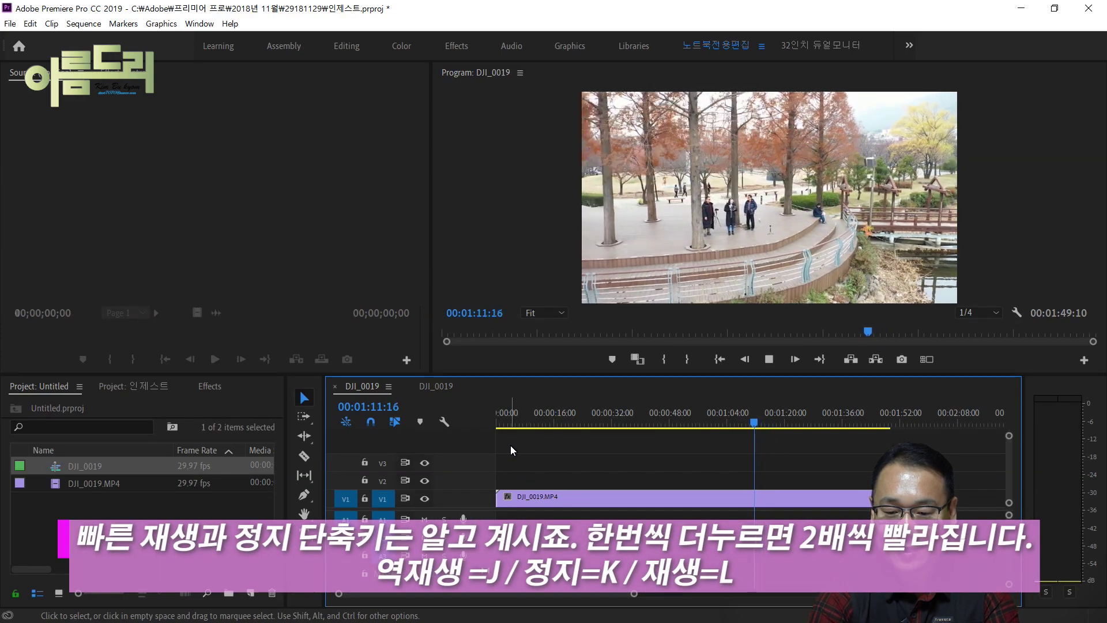
key(j)
key(j)
key(j)
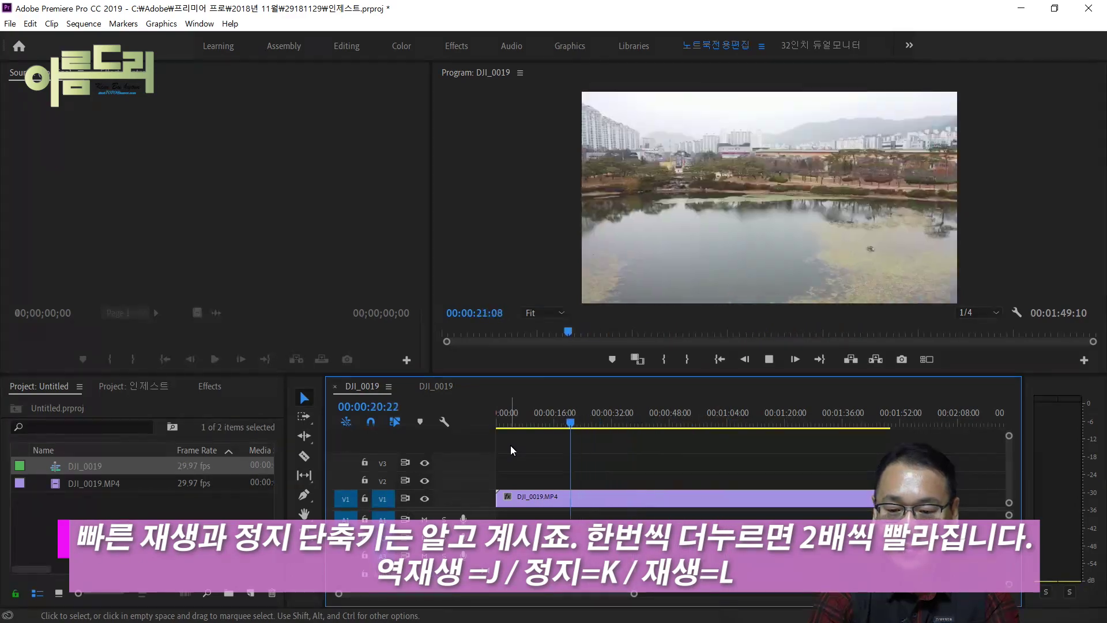
key(l)
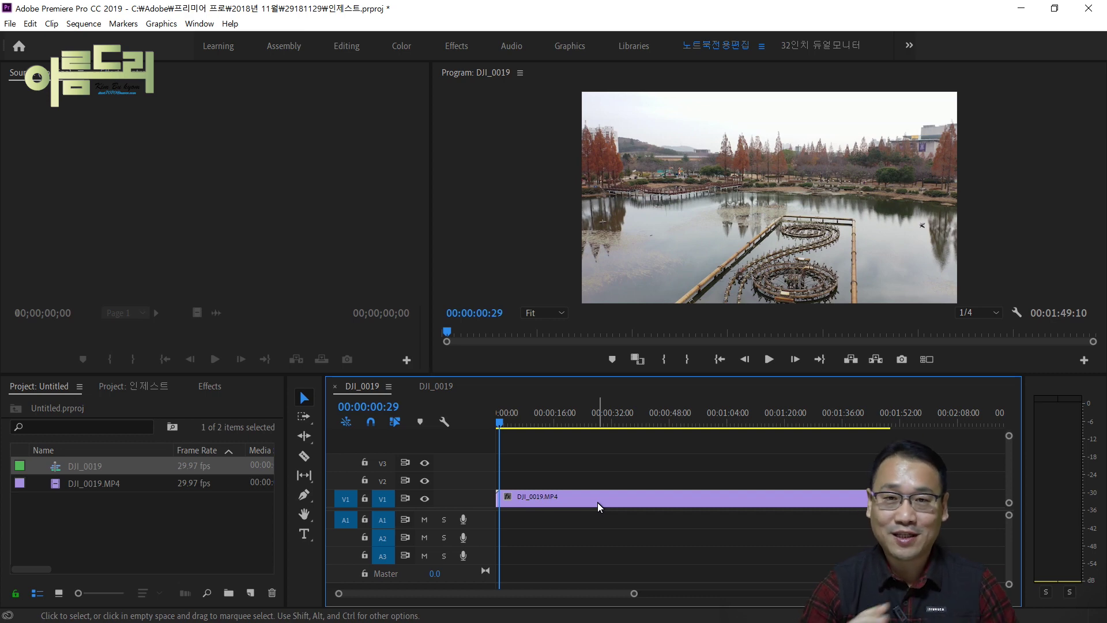
- Open the media export settings for the 인제스트 project's DJI_0019 sequence
click(503, 263)
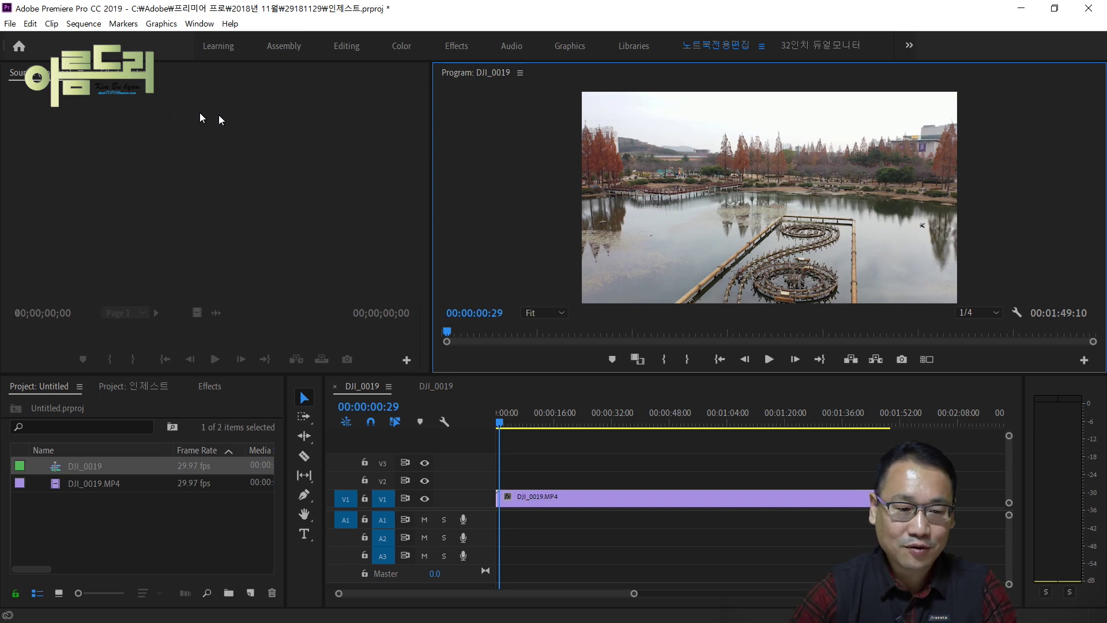
click(3, 26)
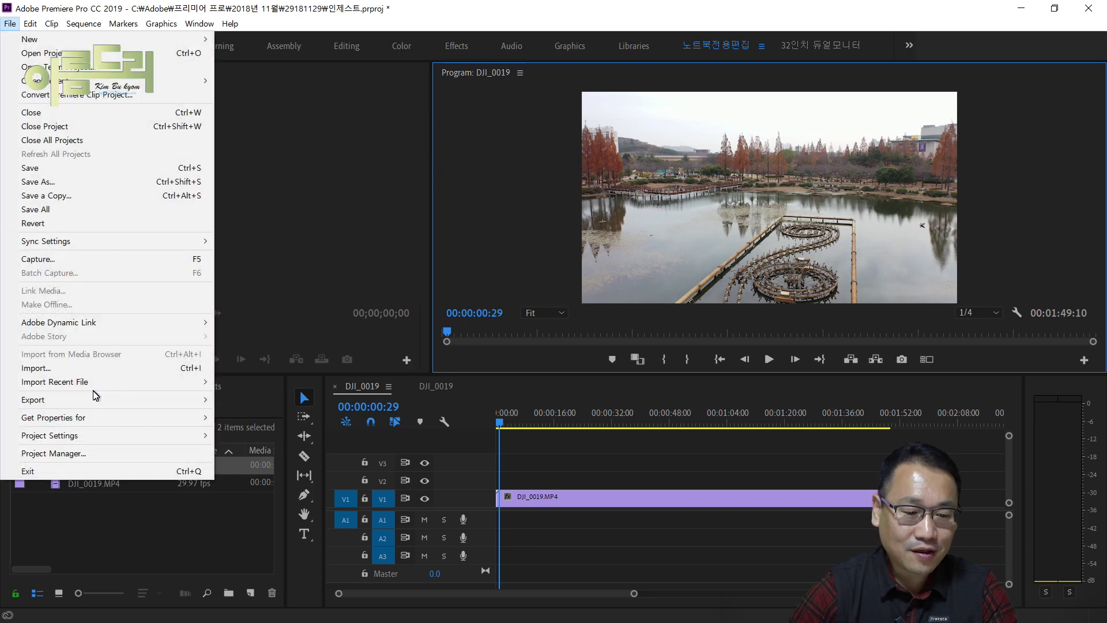
mouse_move(109, 405)
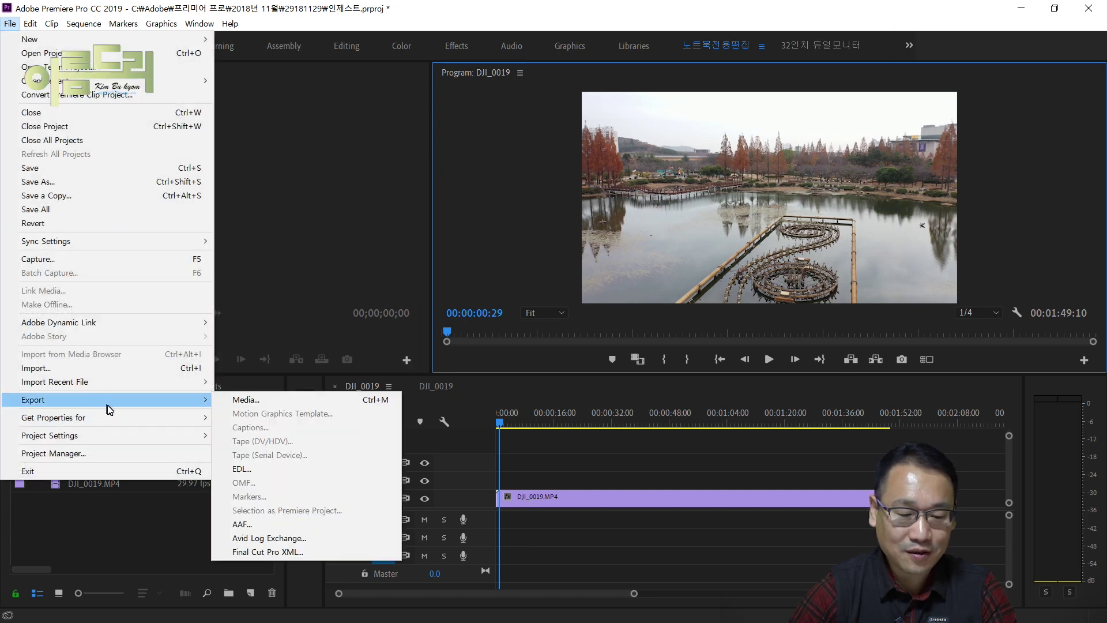
click(273, 404)
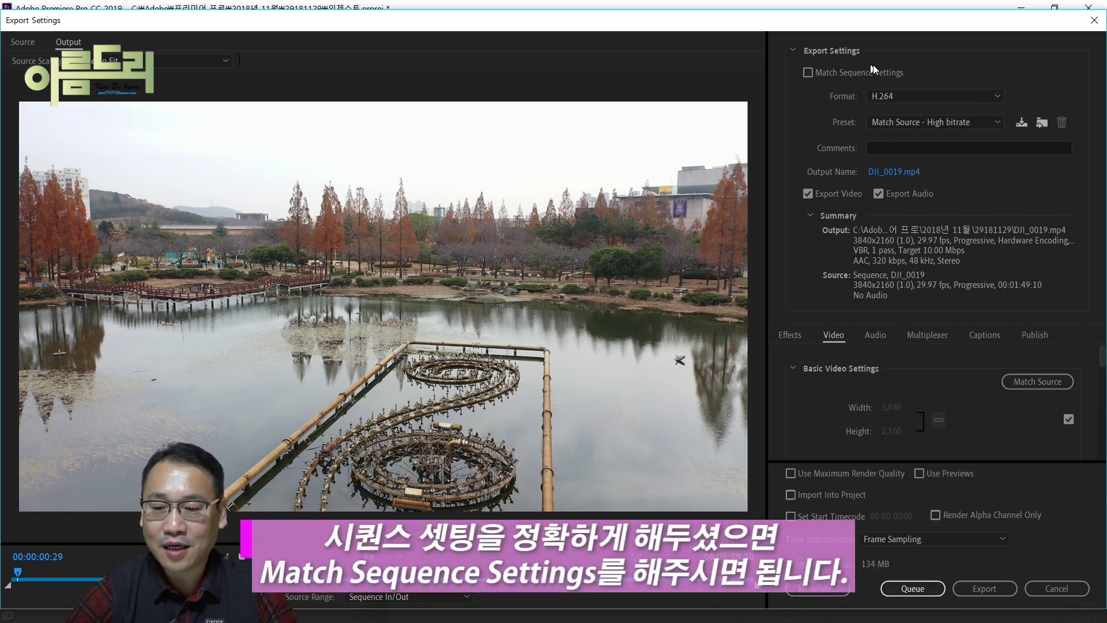
- Leave Match Sequence Settings off and set the export format to H.264 with the YouTube 2160p 4K Ultra HD preset
click(807, 74)
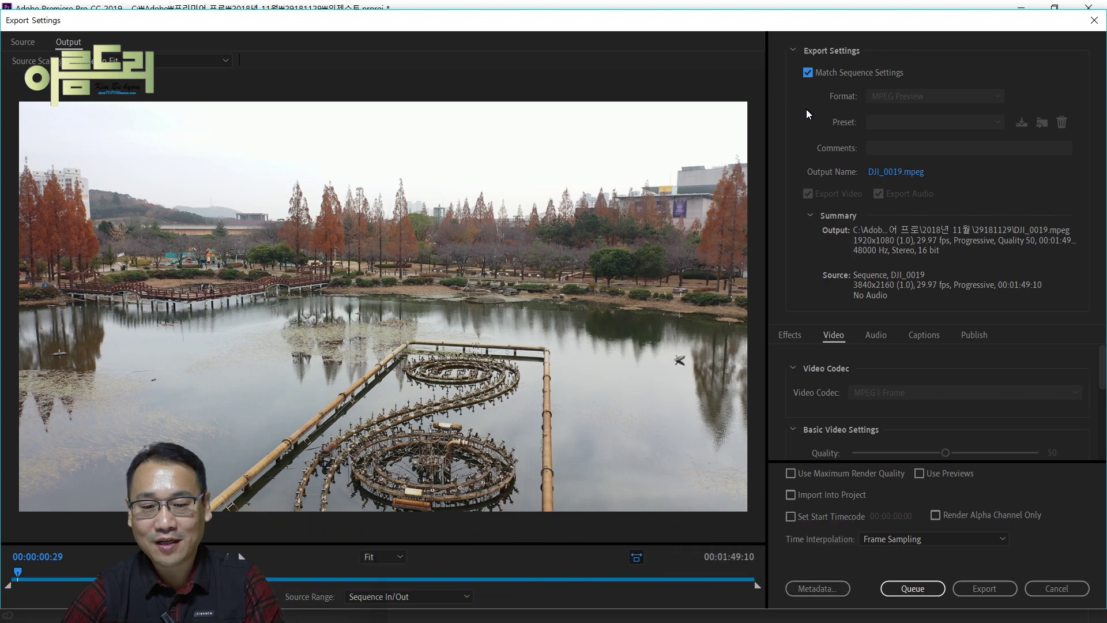
click(808, 73)
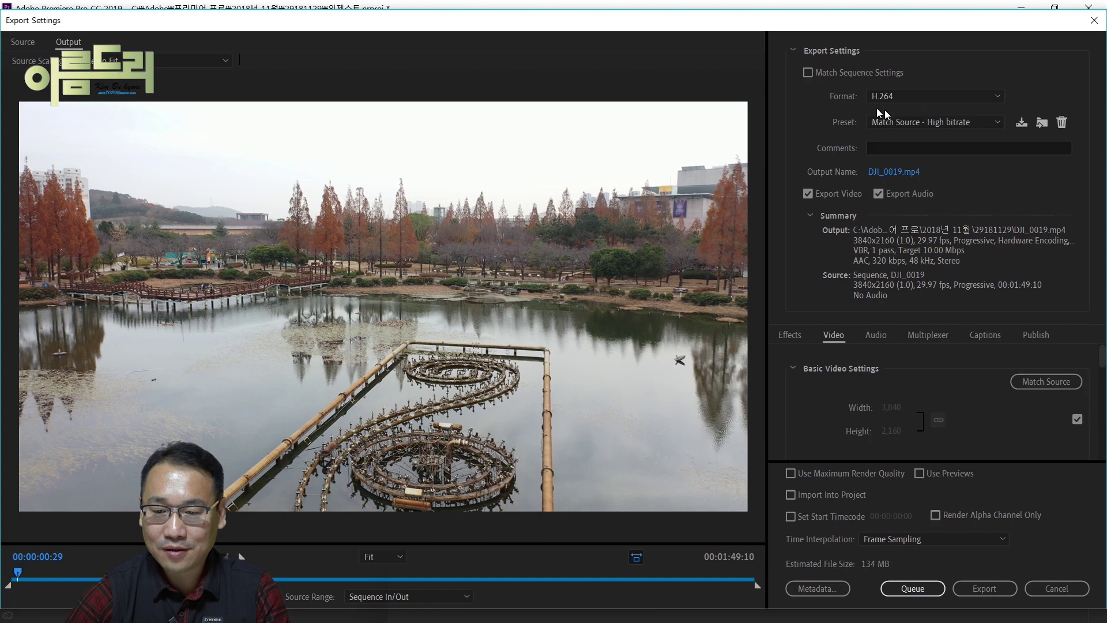
click(931, 99)
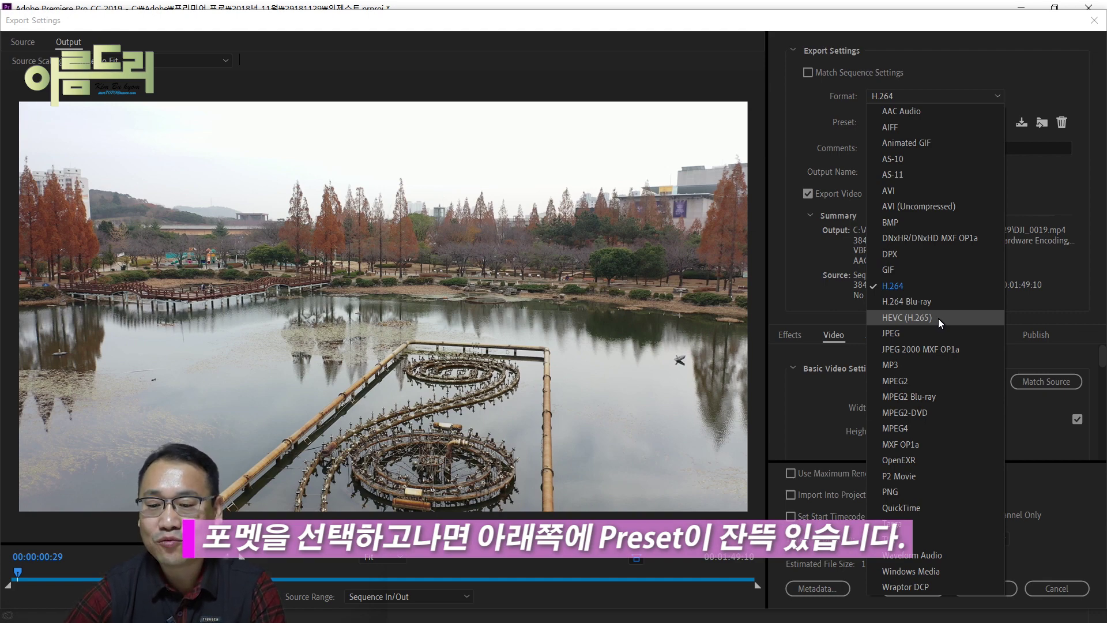
click(923, 289)
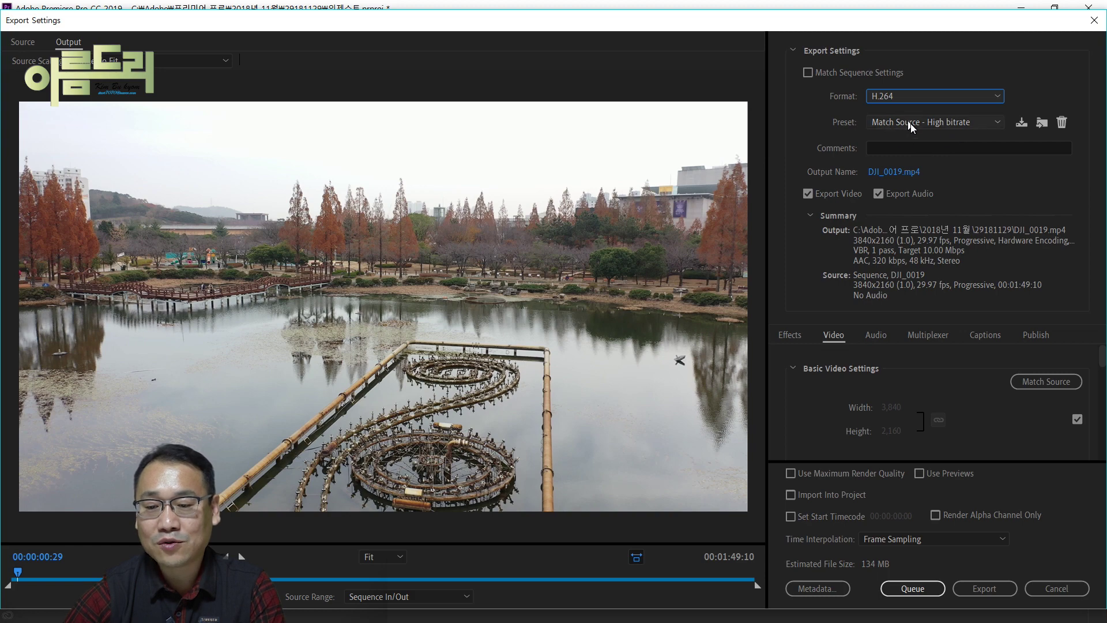
click(995, 120)
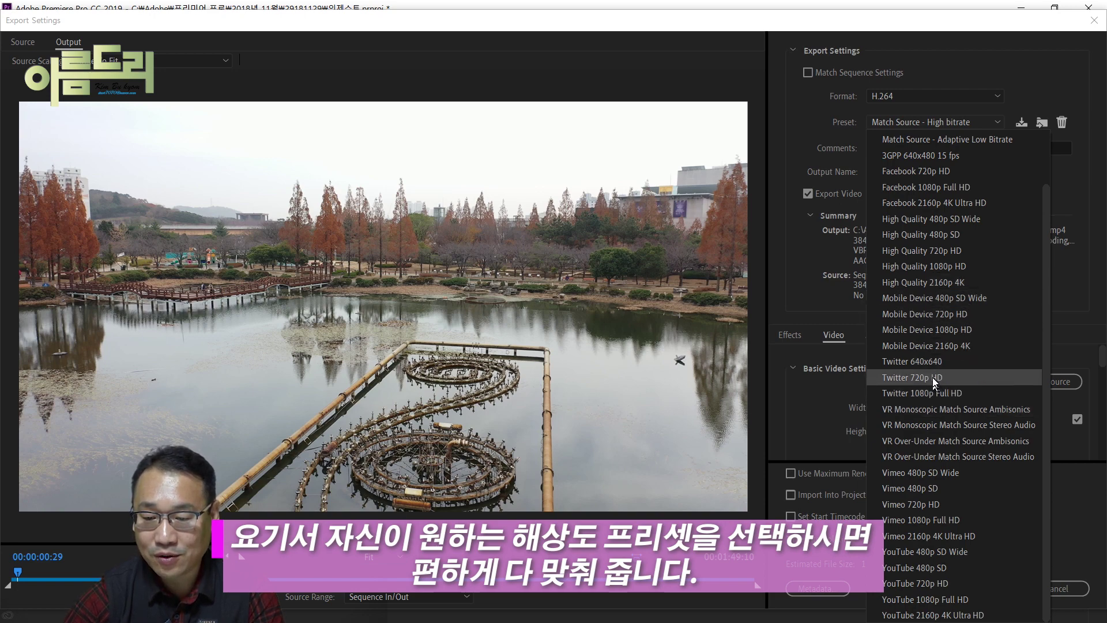
click(940, 615)
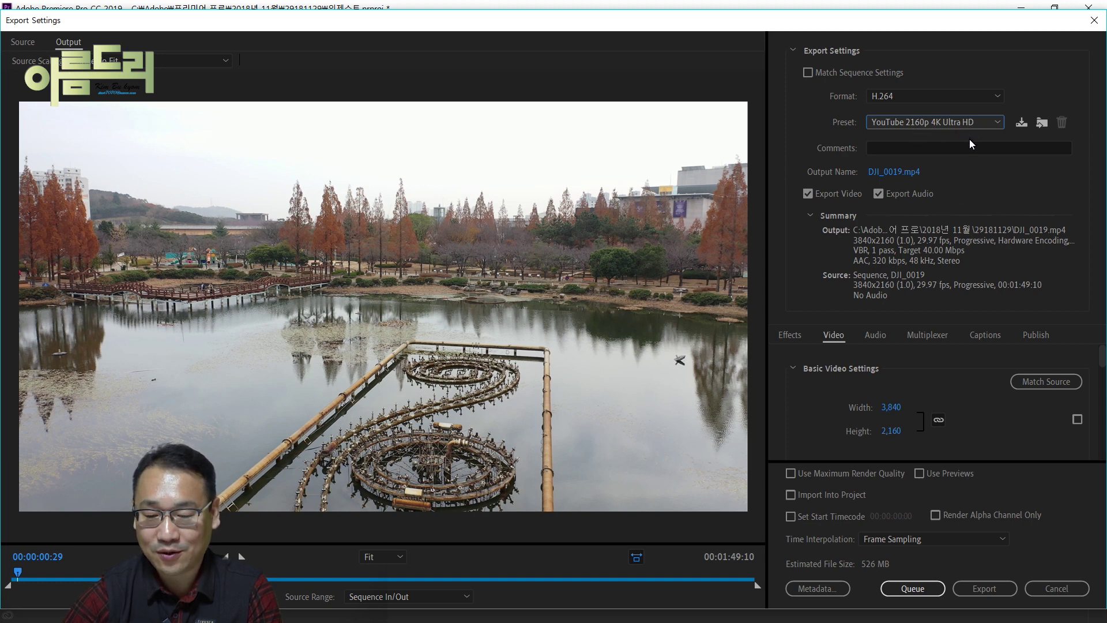
- Name the export output file 인제스트 연습 and save it in the 29181129 folder
click(894, 171)
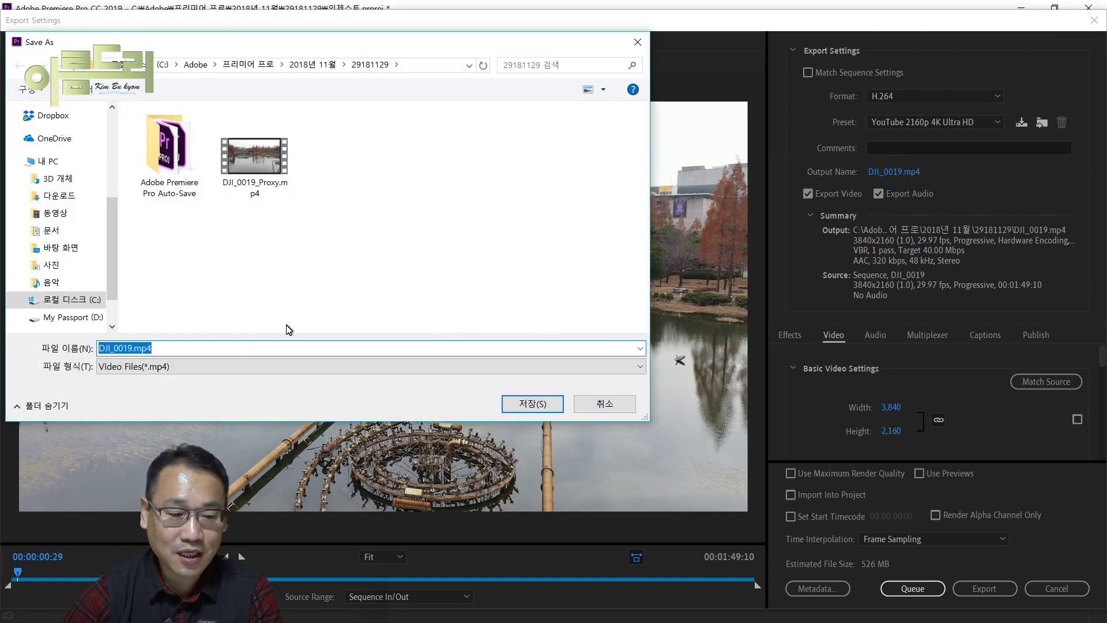
text(dl)
key(BackSpace)
key(BackSpace)
text(인제스트 연습)
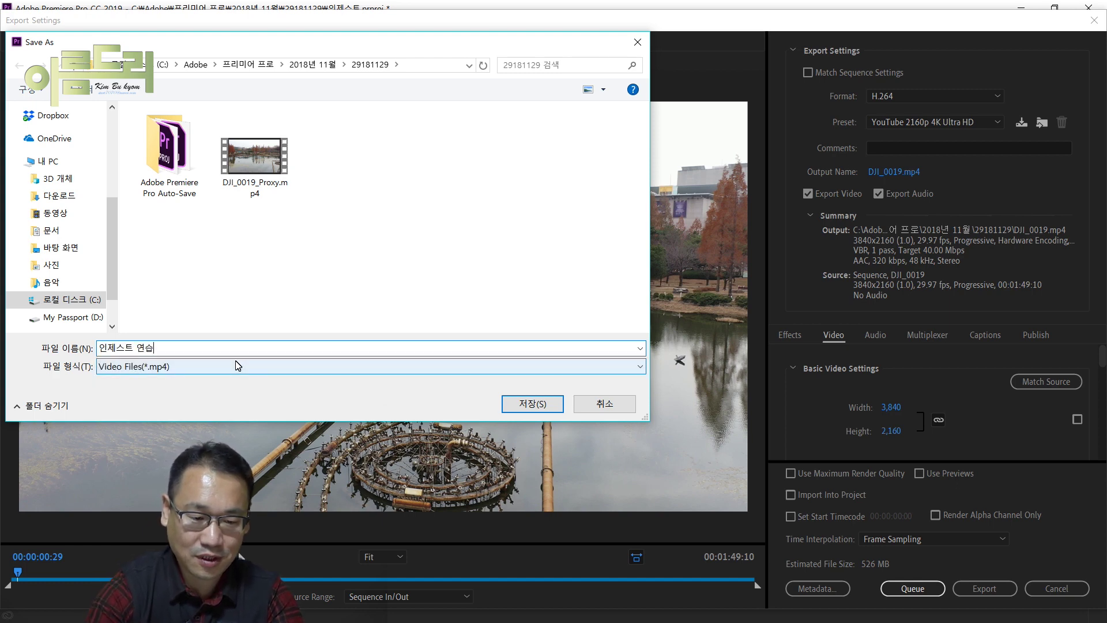
click(539, 404)
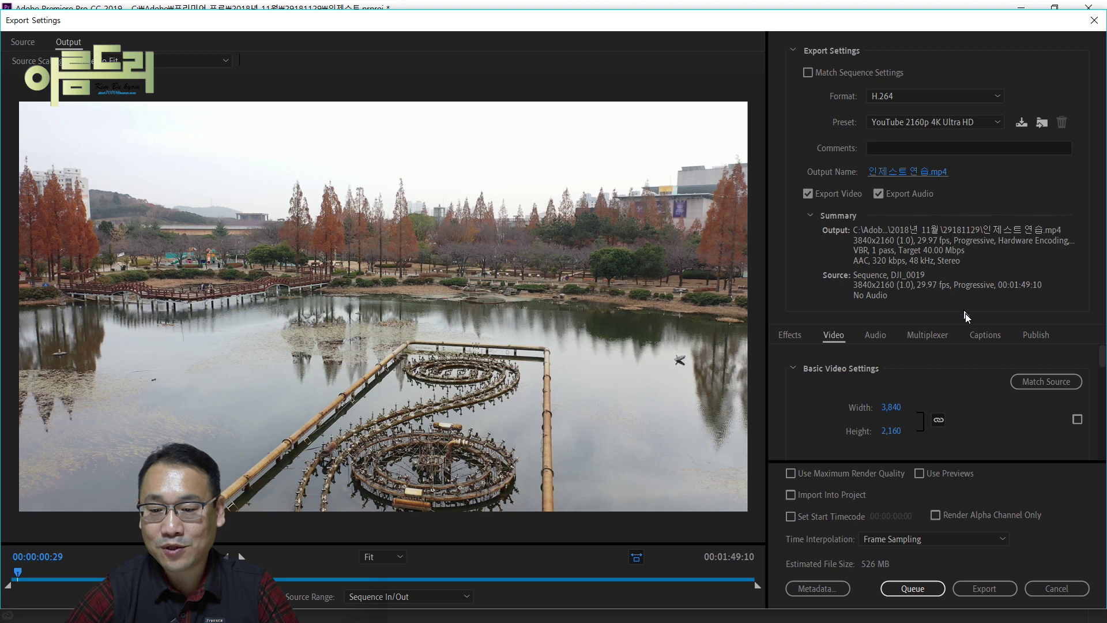
- Review the basic video settings and the encoding settings of the 4K H.264 export
scroll(976, 392, down, 1)
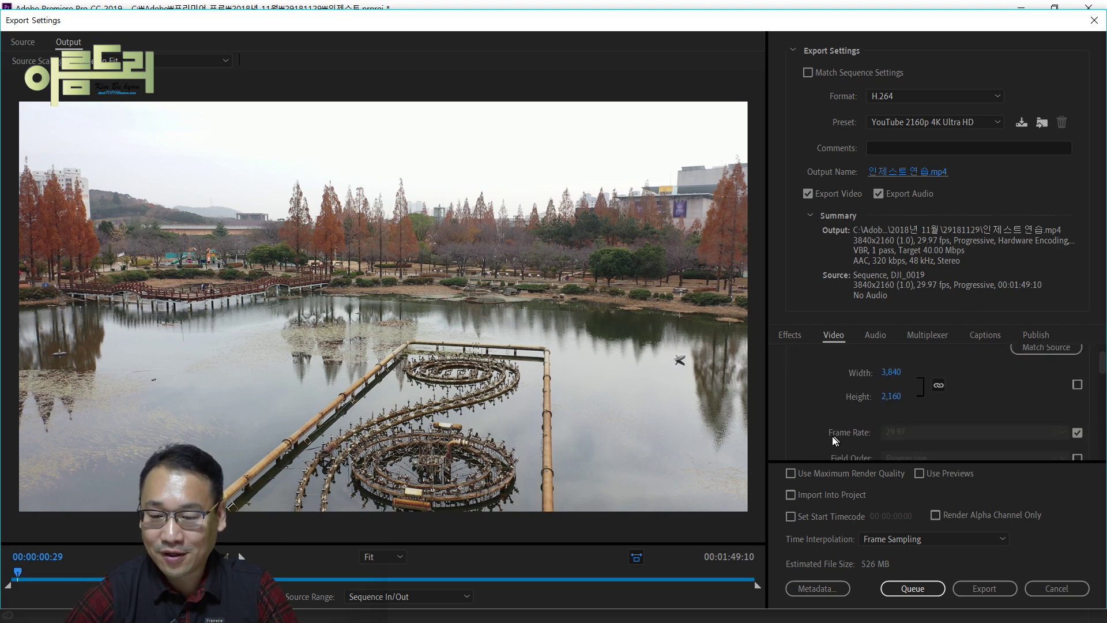
scroll(806, 411, up, 1)
scroll(807, 411, down, 3)
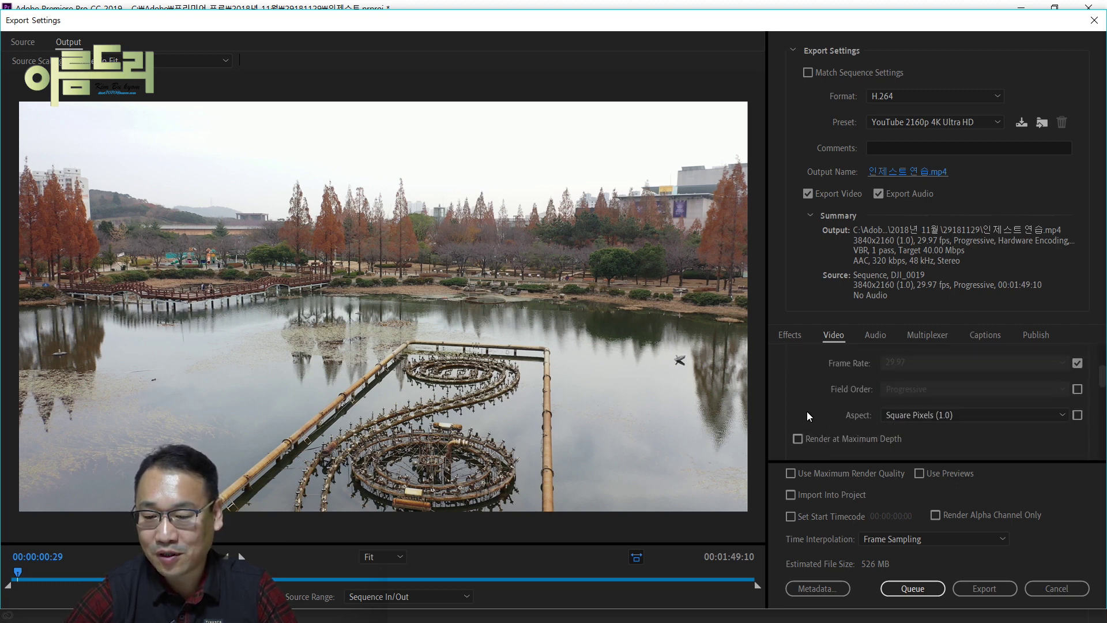
scroll(807, 415, down, 1)
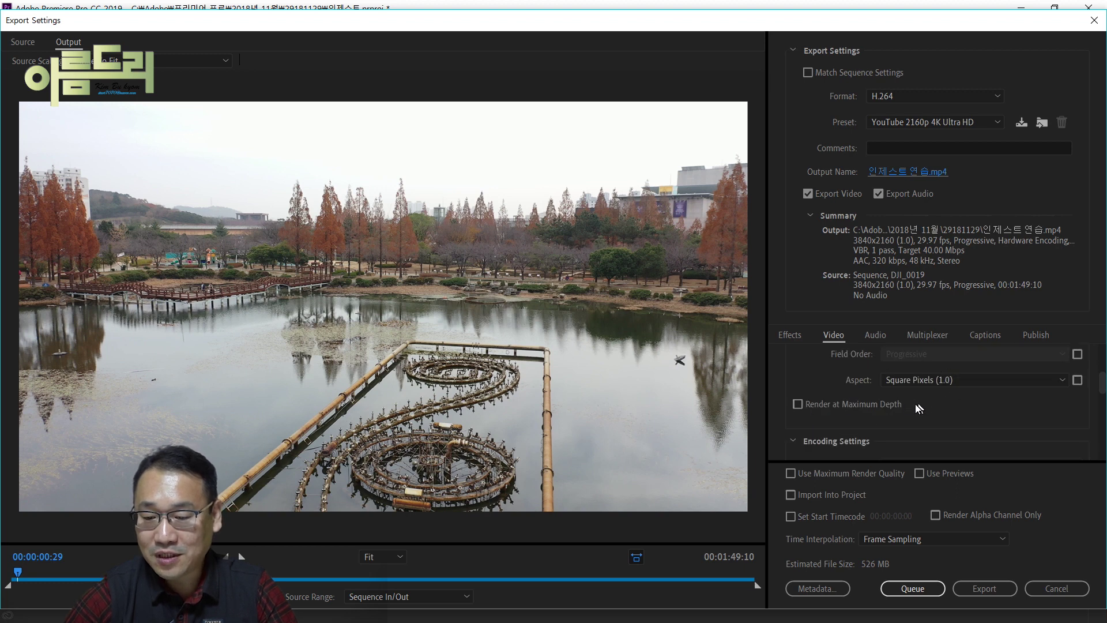
scroll(940, 402, down, 1)
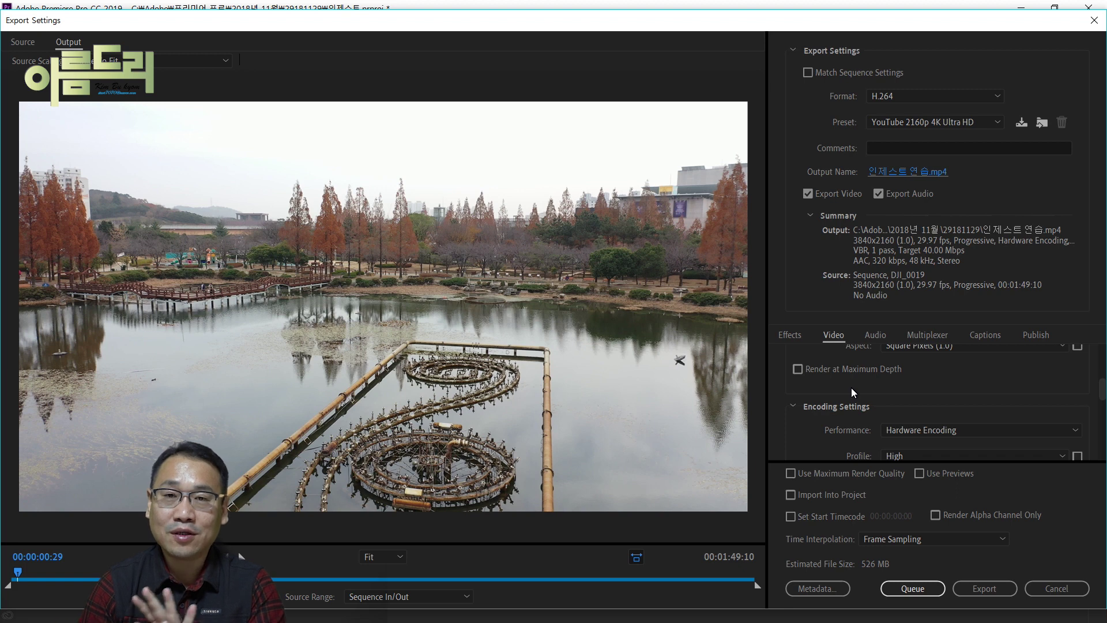
scroll(858, 384, down, 1)
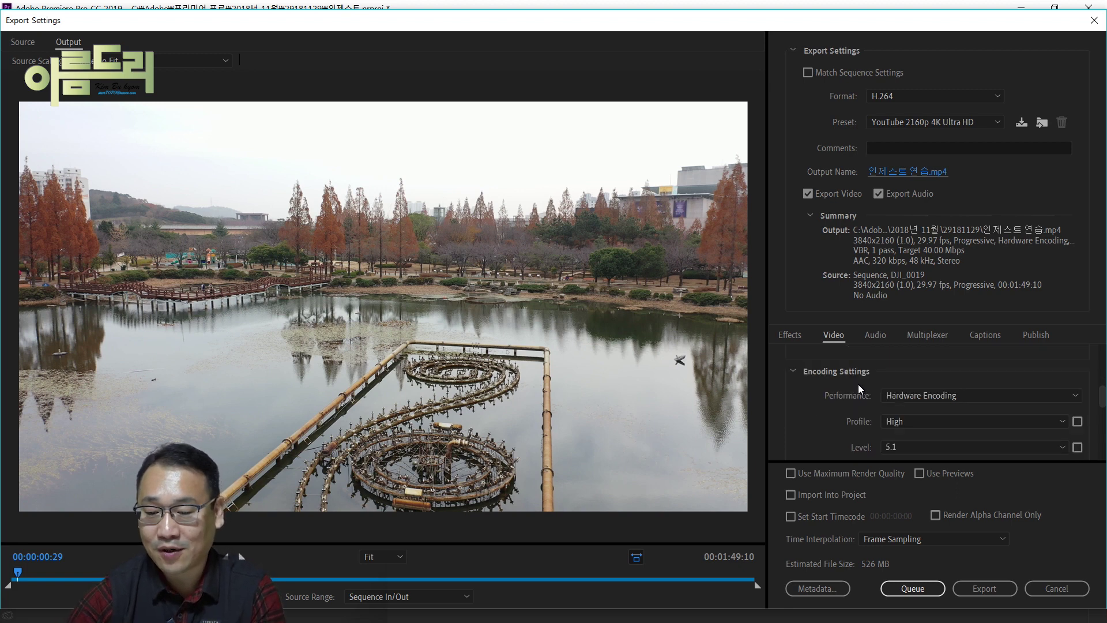
scroll(852, 393, up, 1)
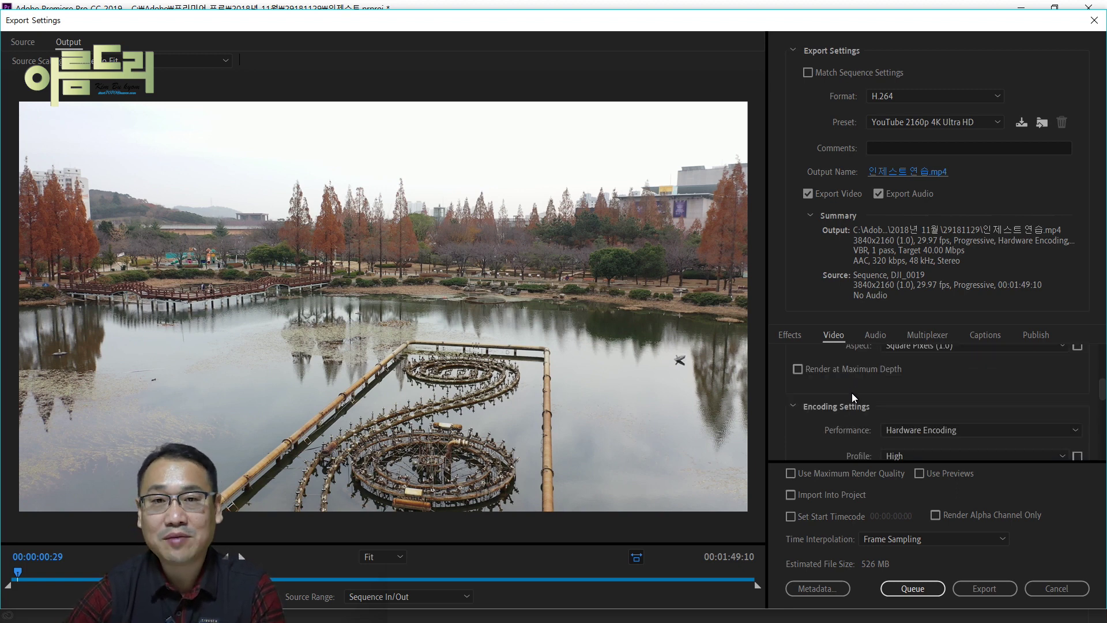
scroll(852, 392, down, 1)
scroll(853, 392, up, 1)
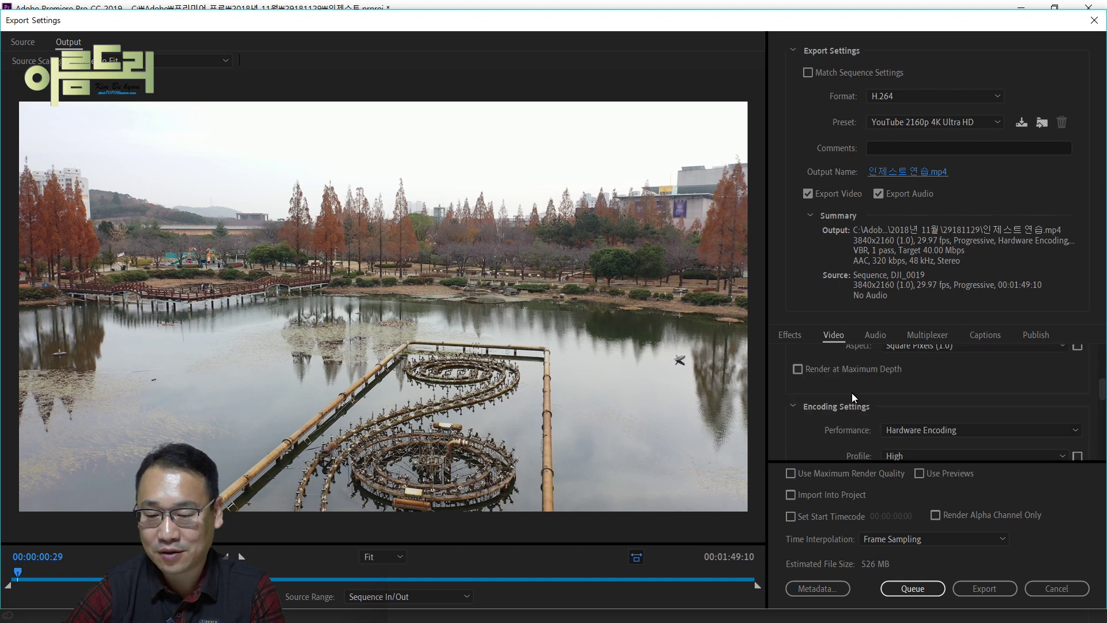
scroll(852, 393, down, 2)
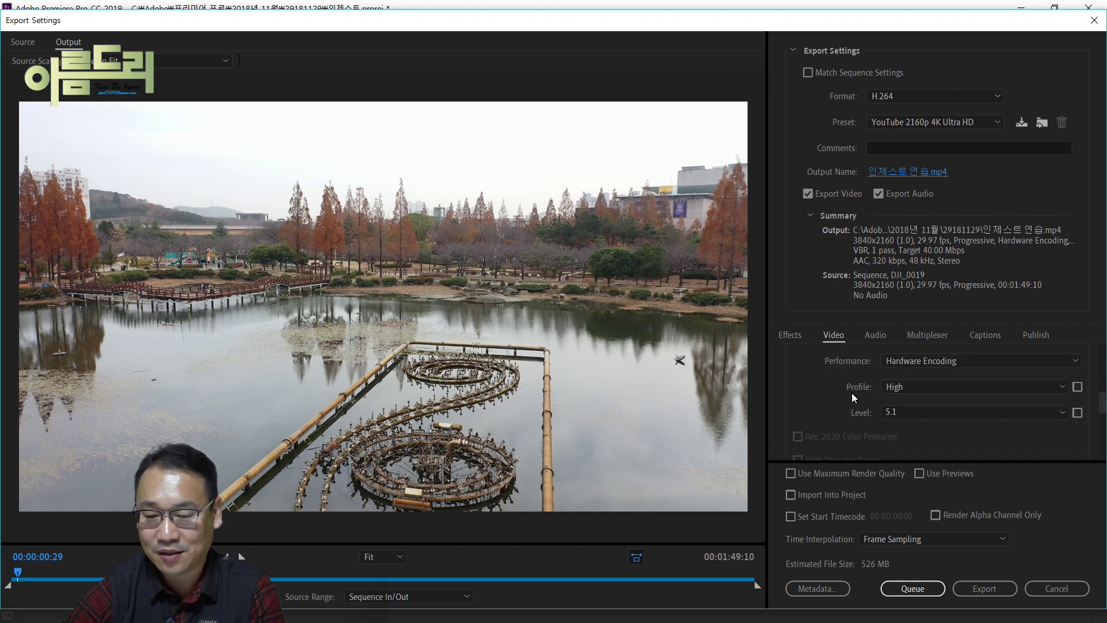
scroll(848, 402, up, 1)
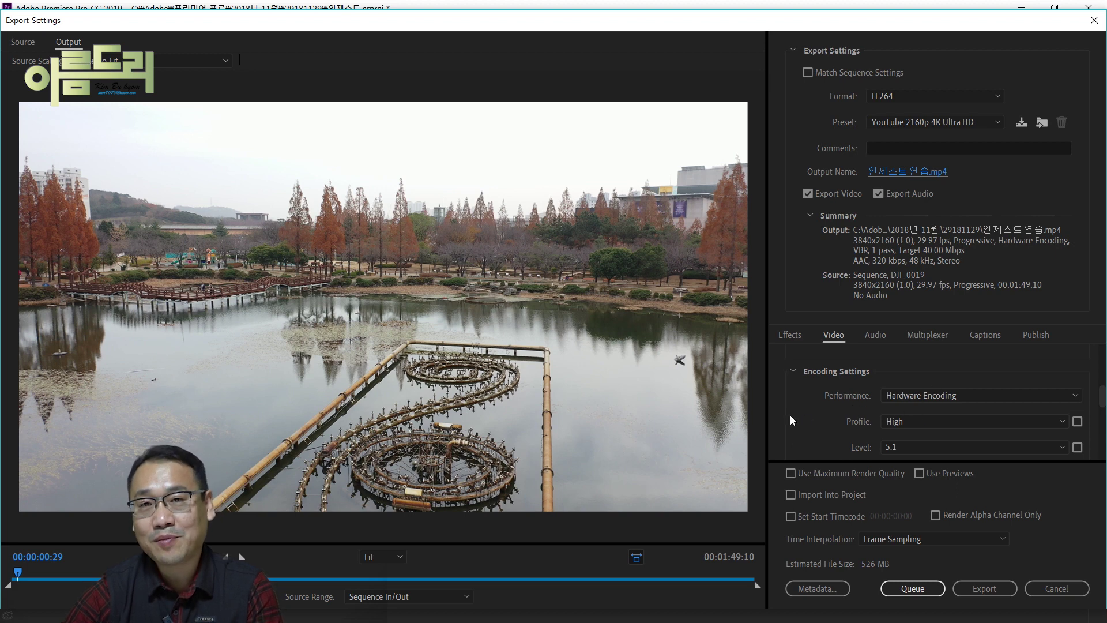
scroll(821, 413, down, 1)
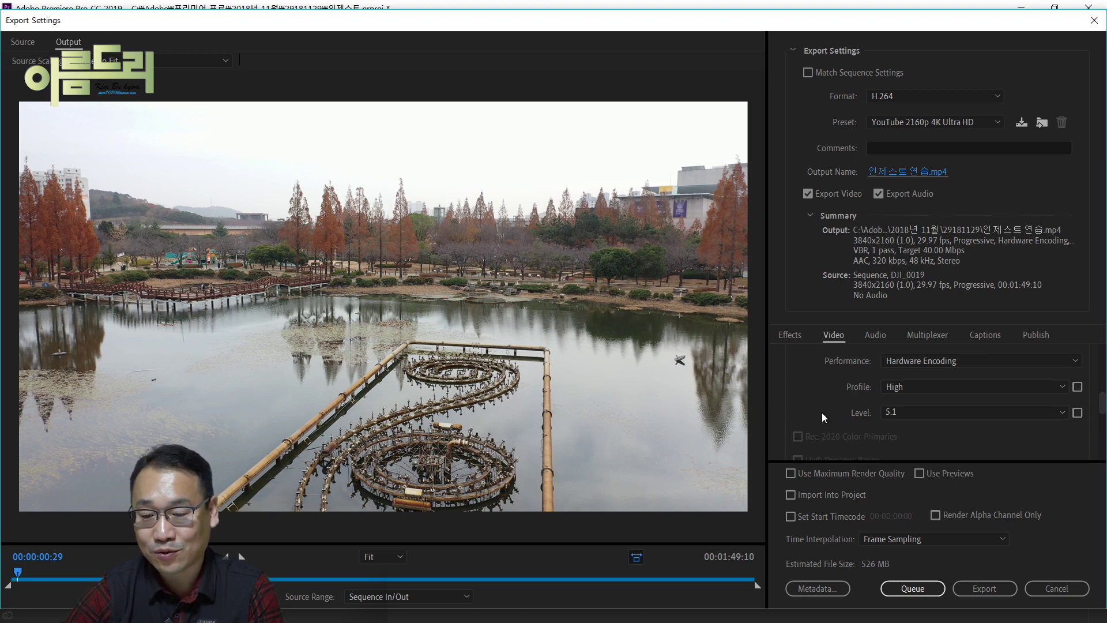
- Examine the available encoding profile and level options, keeping profile High and level 5.1
click(1065, 390)
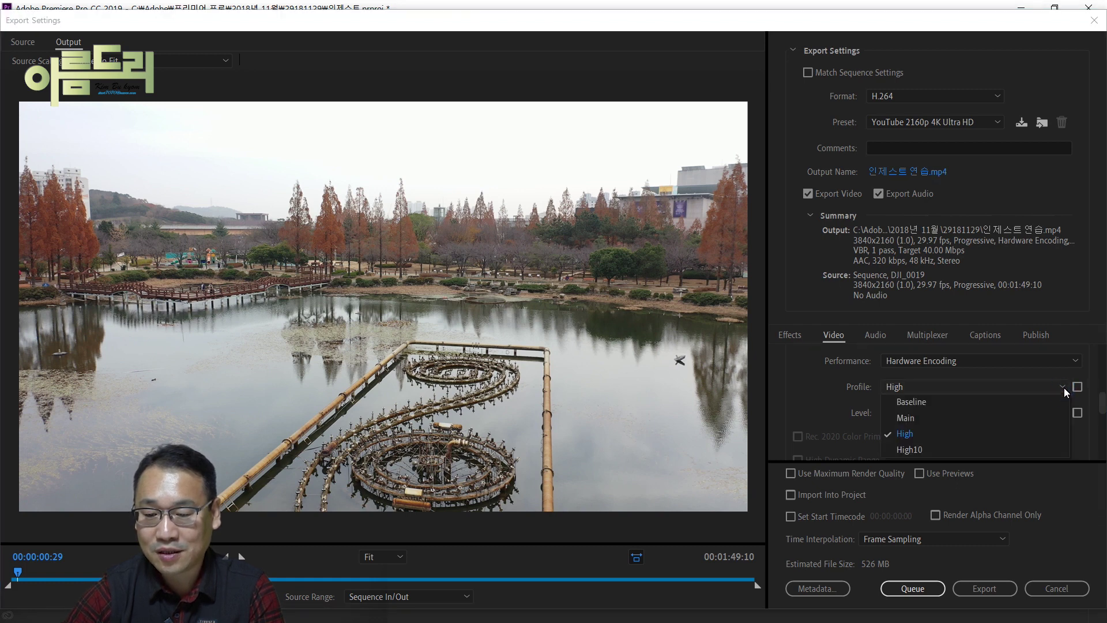
click(1063, 389)
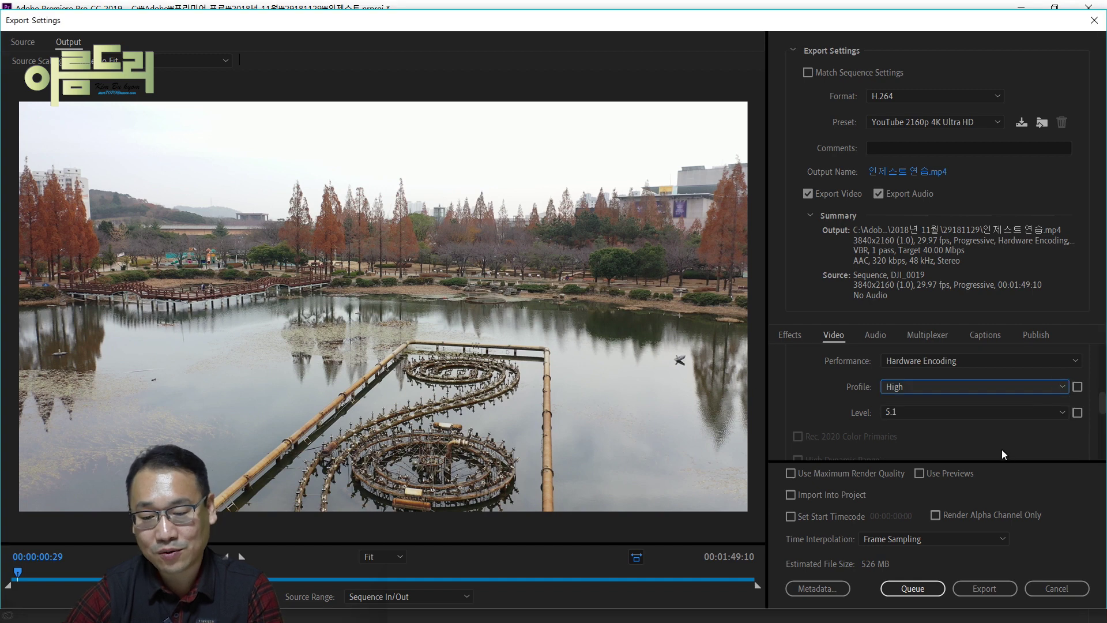
click(1060, 417)
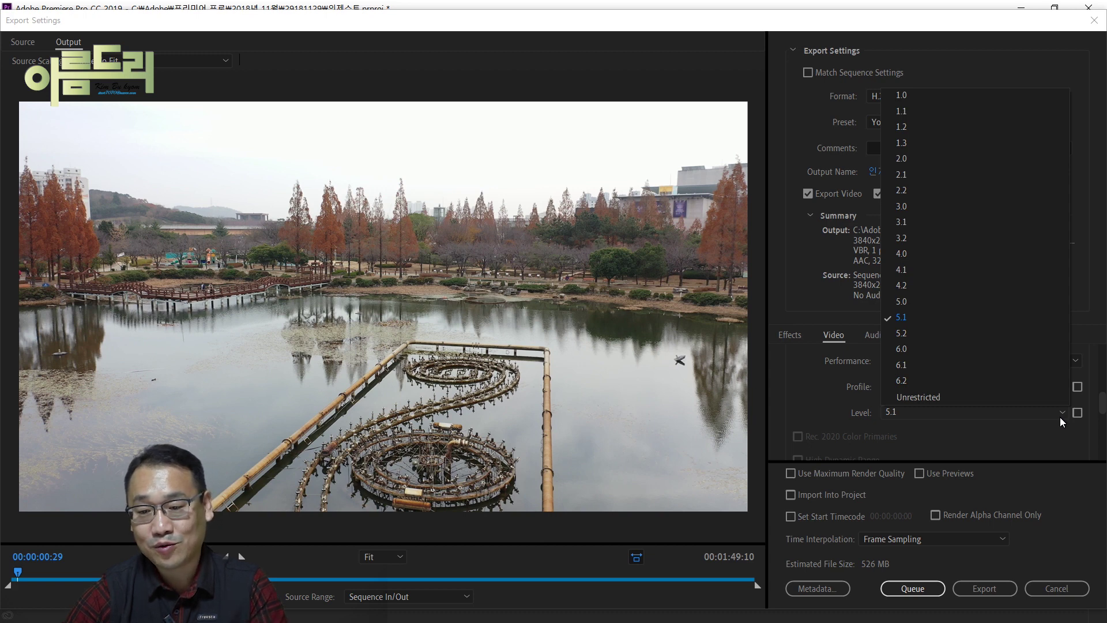
click(1061, 416)
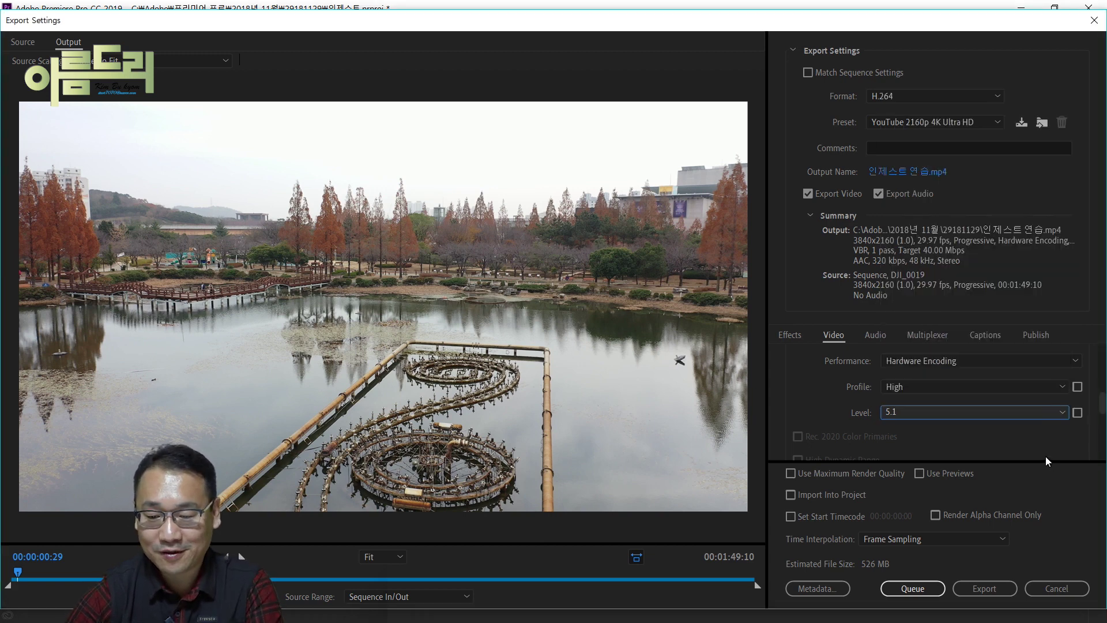
- Keep the bitrate encoding at VBR, 1 pass and send the export to the Adobe Media Encoder queue
scroll(1046, 455, down, 2)
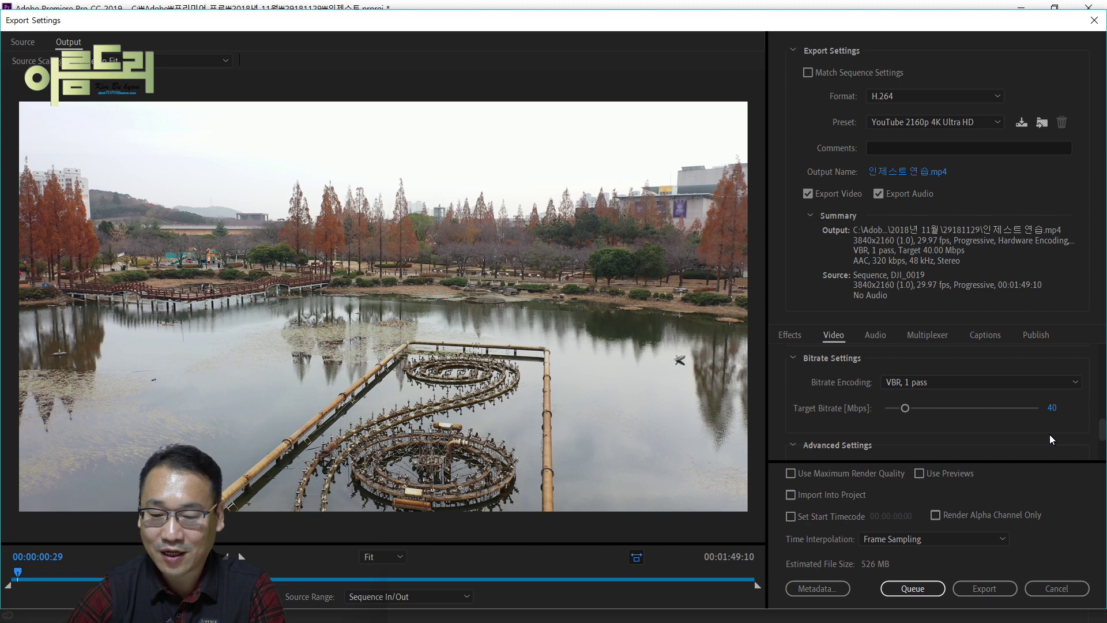
click(1076, 382)
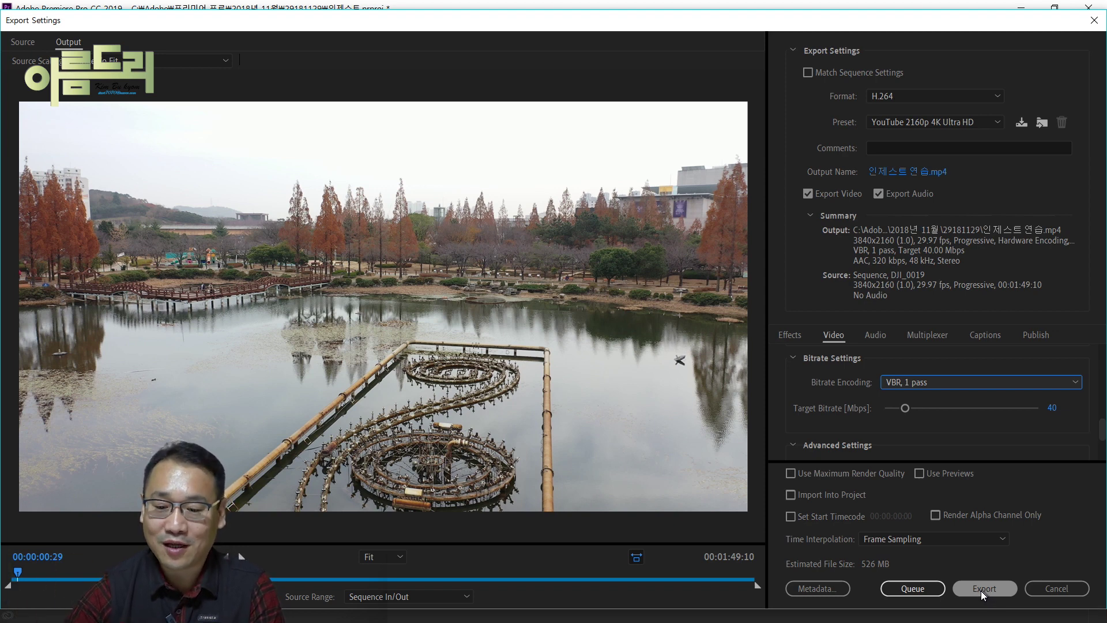
click(913, 588)
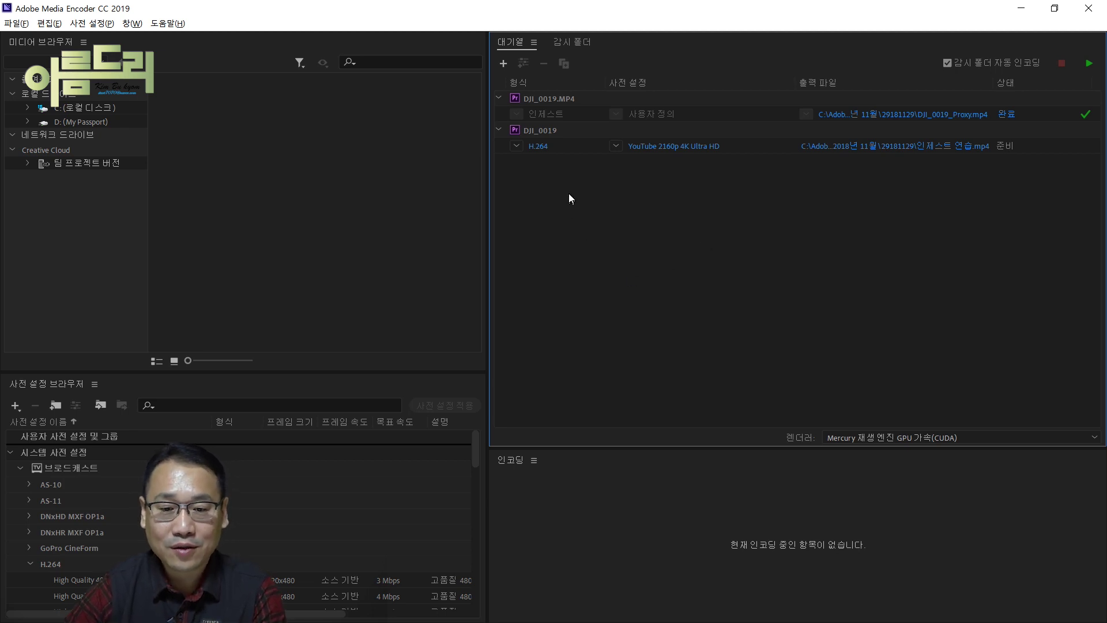
- Check the queued DJI_0019 job's format and preset choices and its output file, keeping H.264 and YouTube 2160p 4K Ultra HD
click(517, 146)
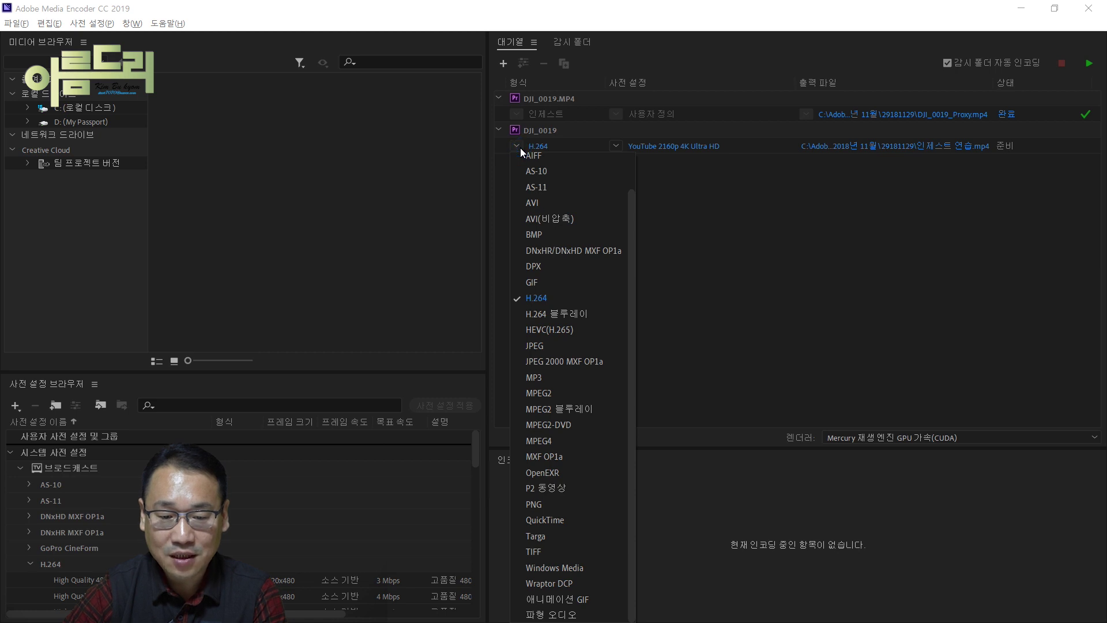
click(521, 151)
click(617, 146)
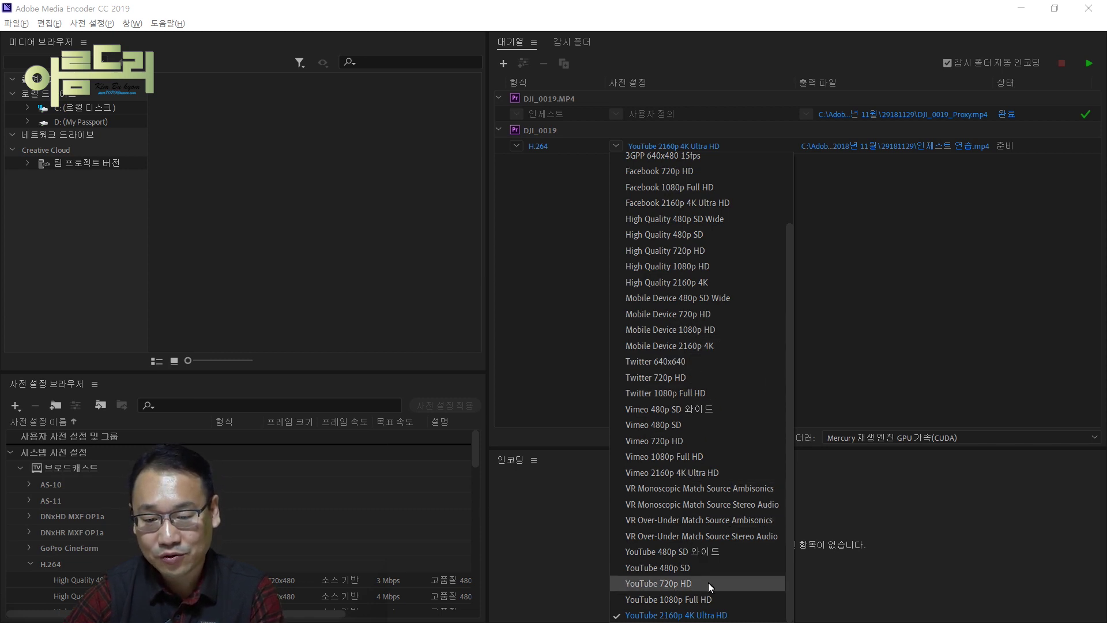
click(934, 287)
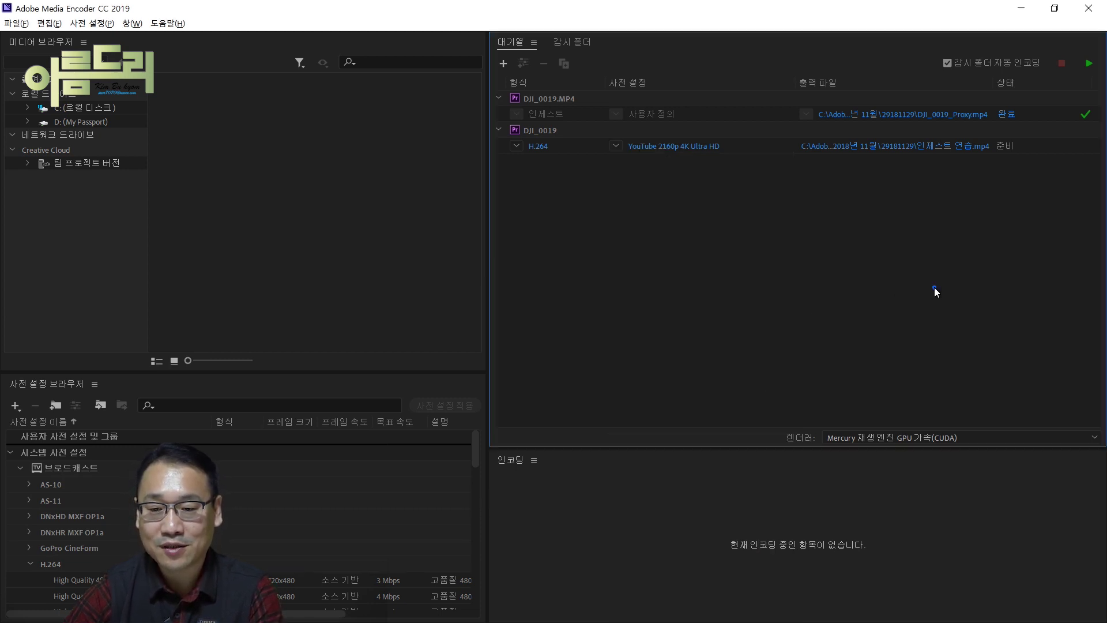
click(931, 148)
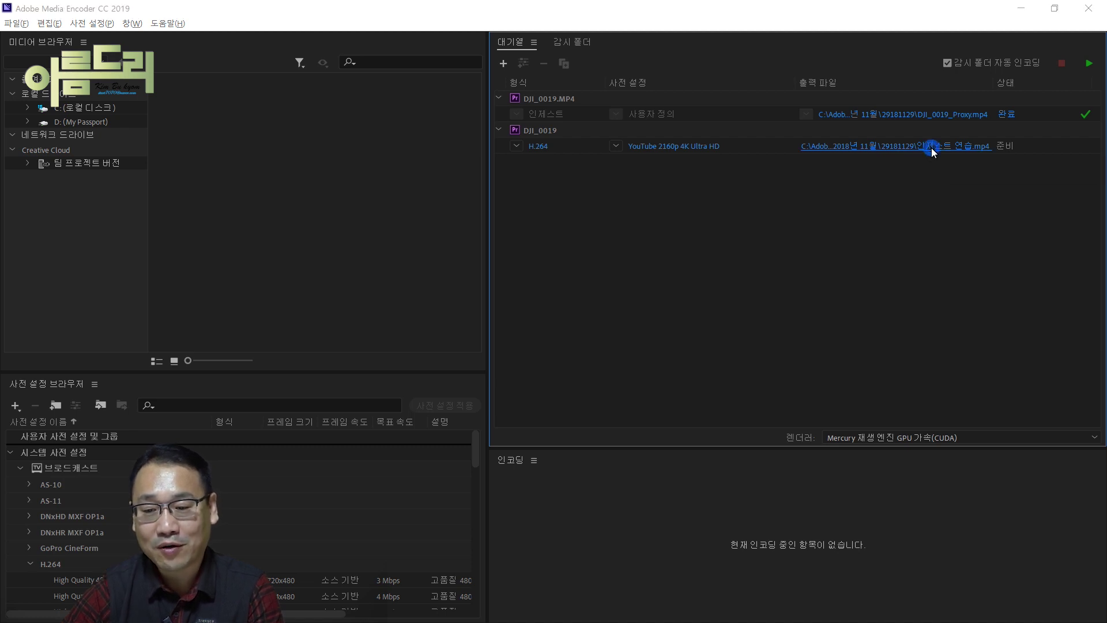
click(536, 42)
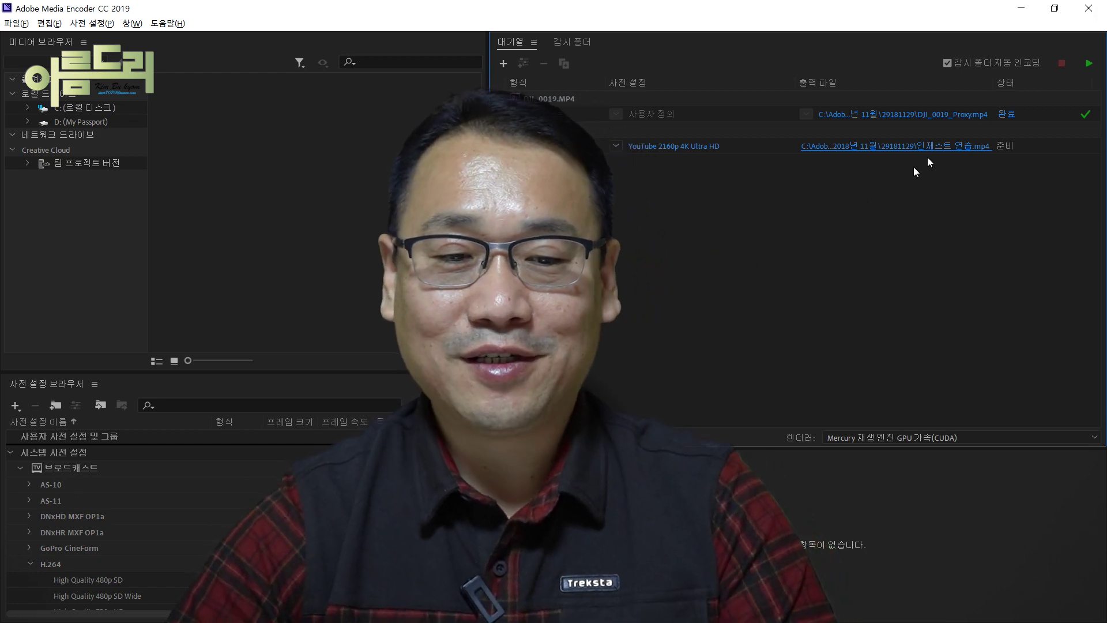
- Switch to Premiere Pro, scrub the DJI_0019 timeline to about 22 seconds, and run a render-and-play preview of the sequence from its start
key(alt+Tab)
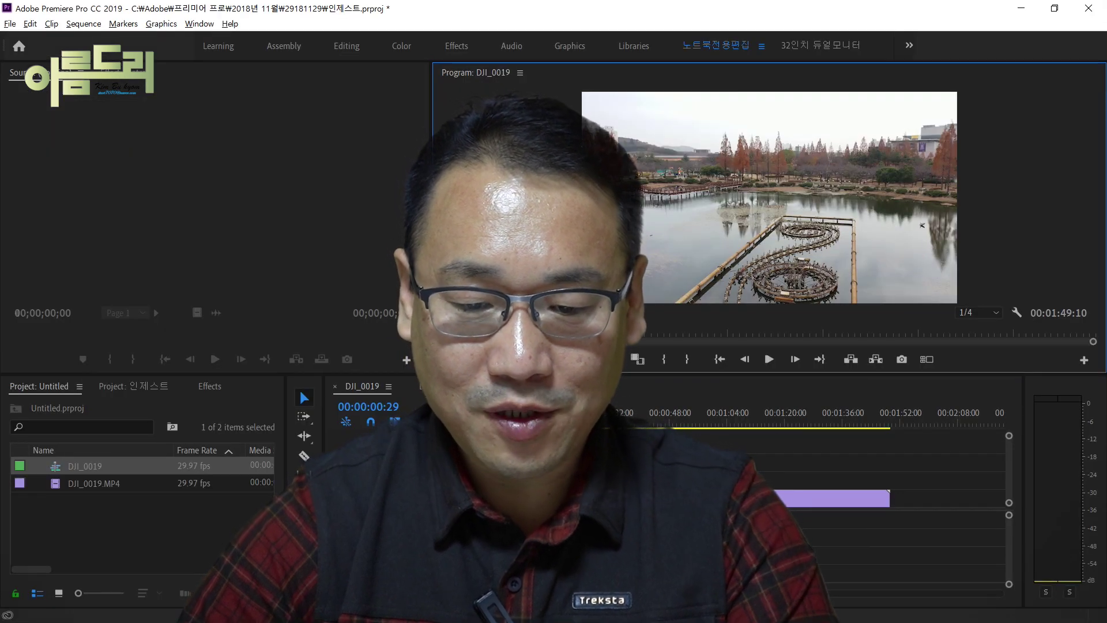
click(588, 462)
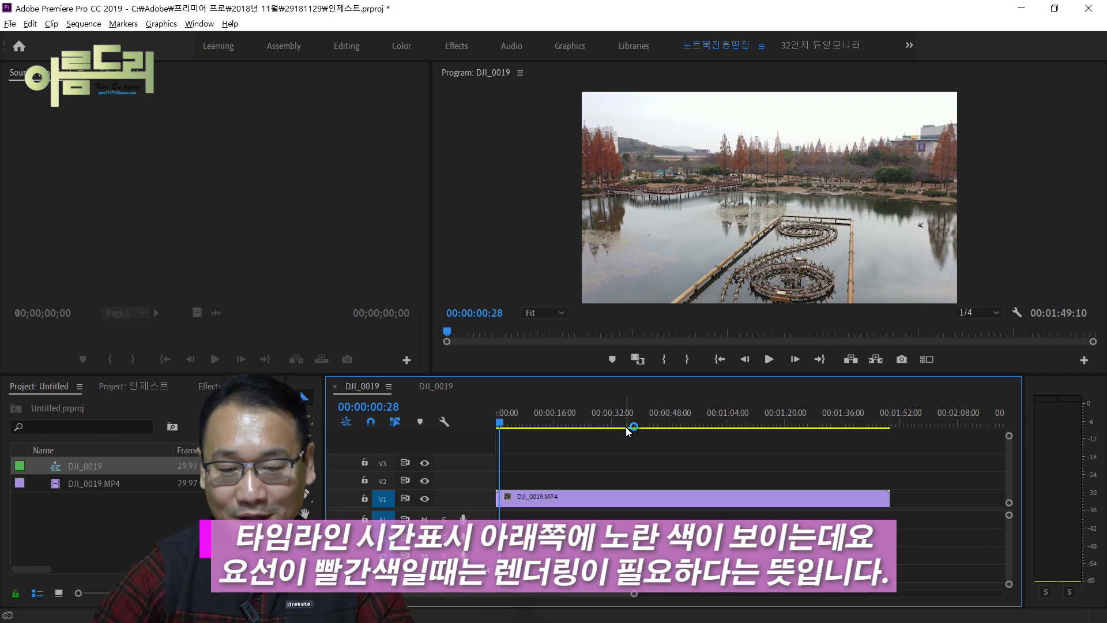
drag(507, 427, 571, 422)
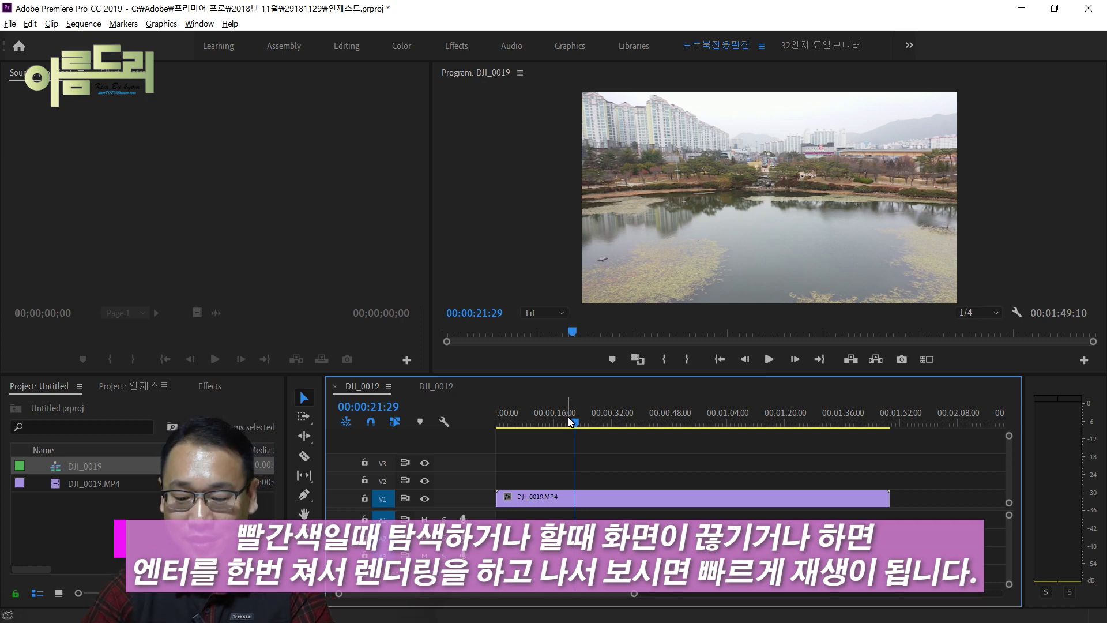
key(Return)
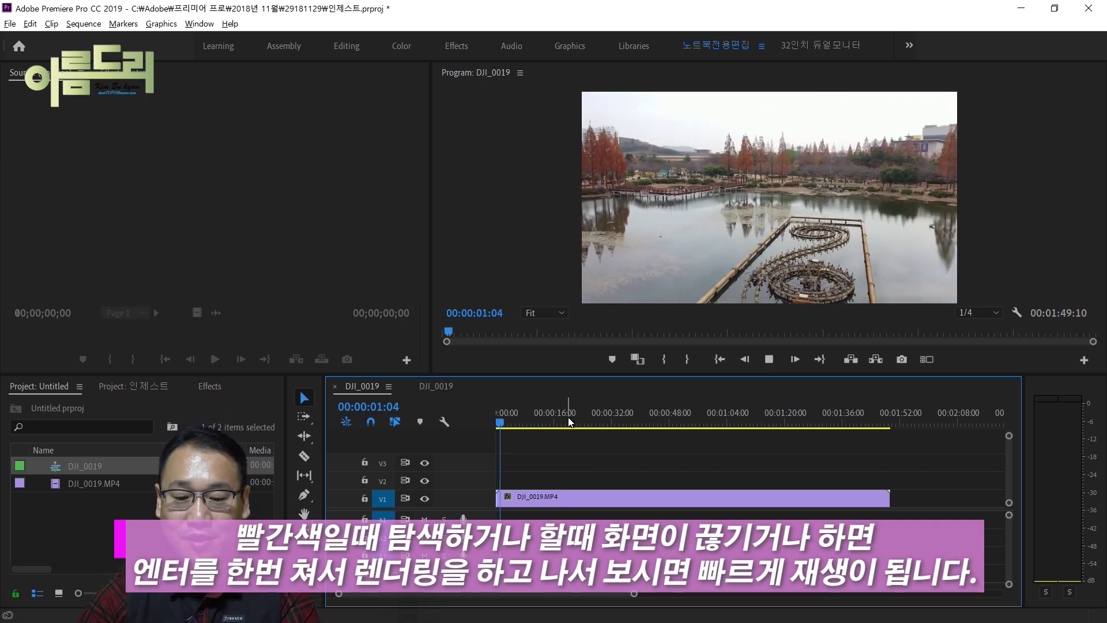
key(space)
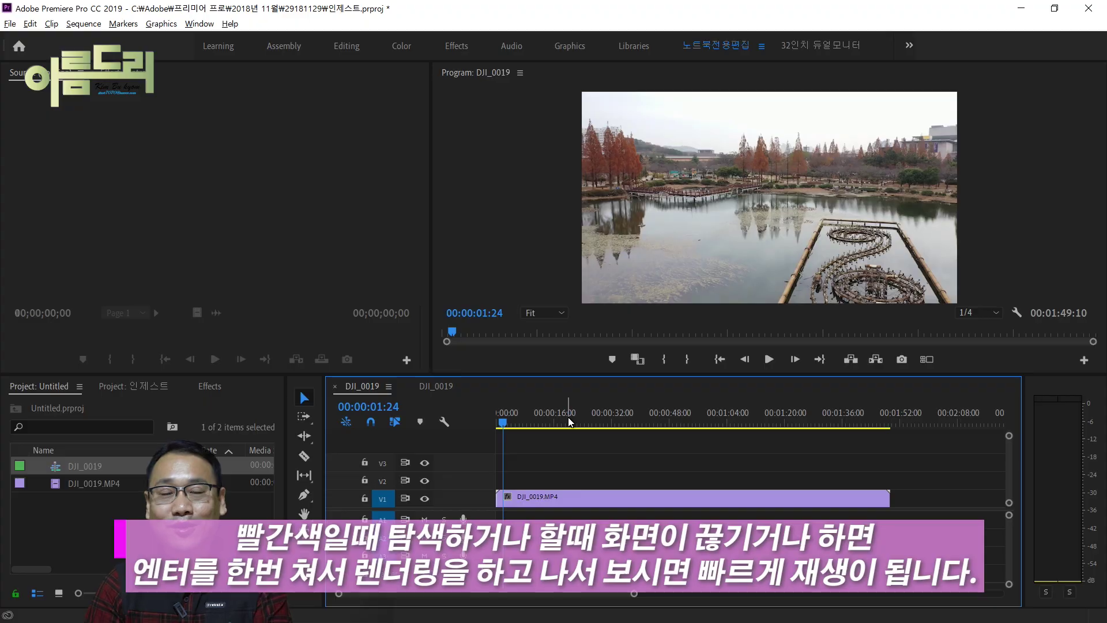